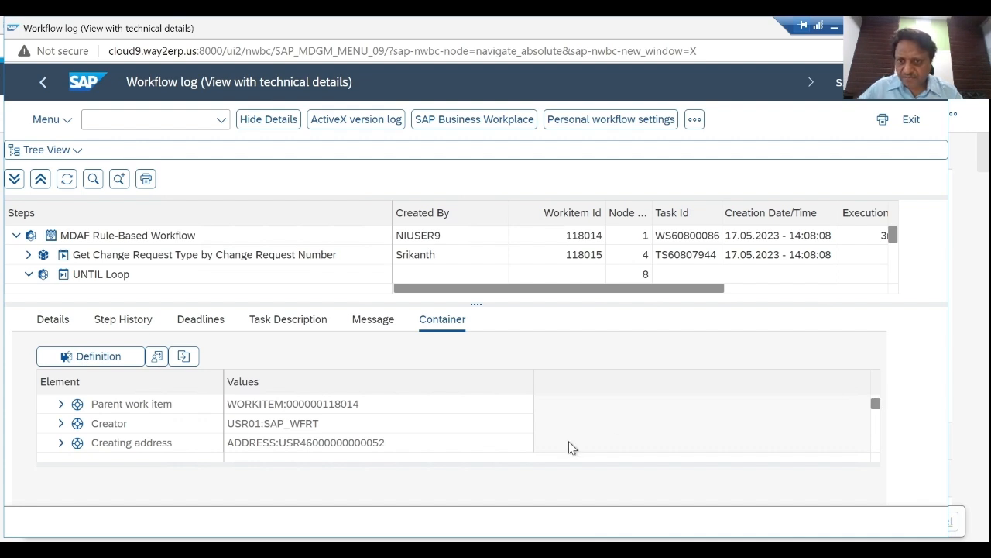
# - Return to the Material: New $432 window, approve parallel workflow change request 832, and refresh its data
pyautogui.click(28, 275)
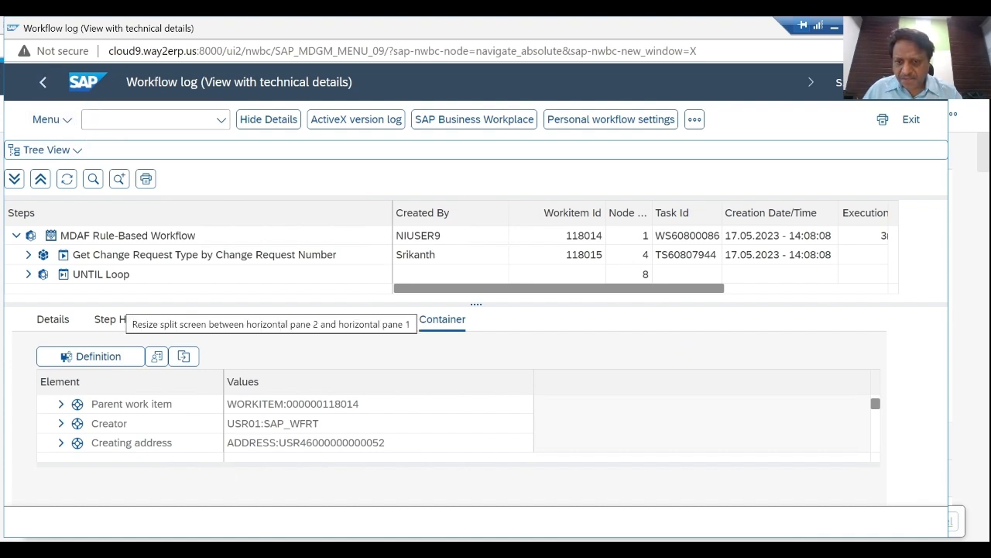
pyautogui.click(310, 549)
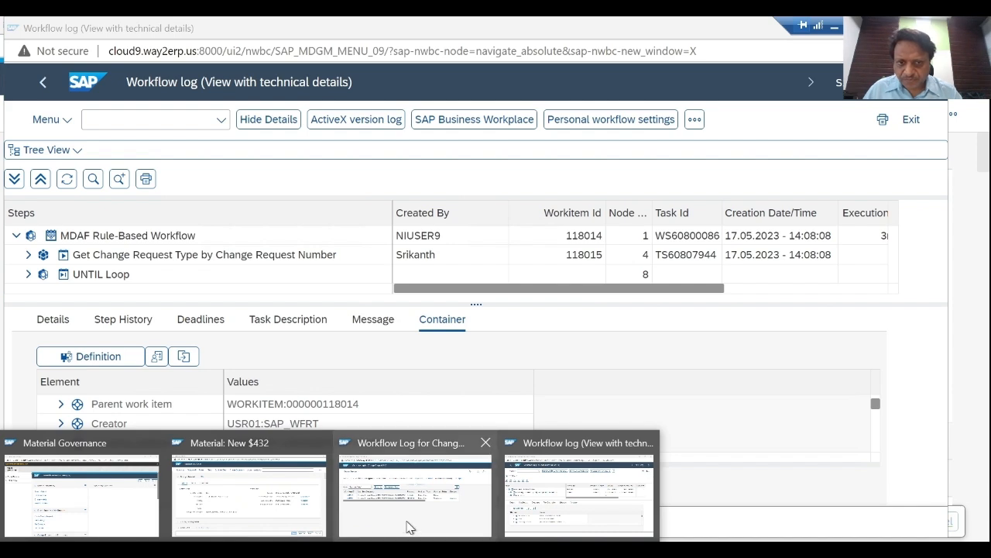
pyautogui.click(246, 505)
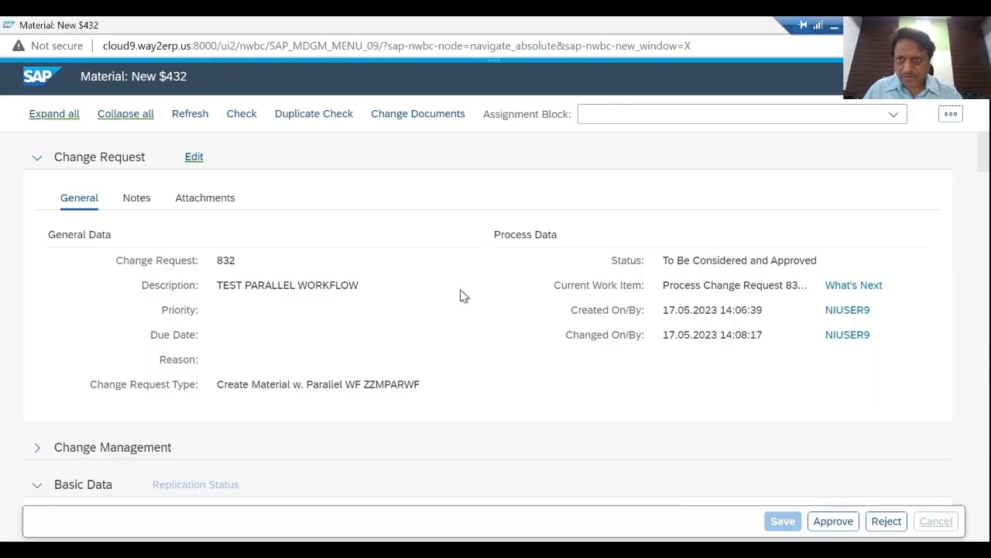
pyautogui.click(833, 522)
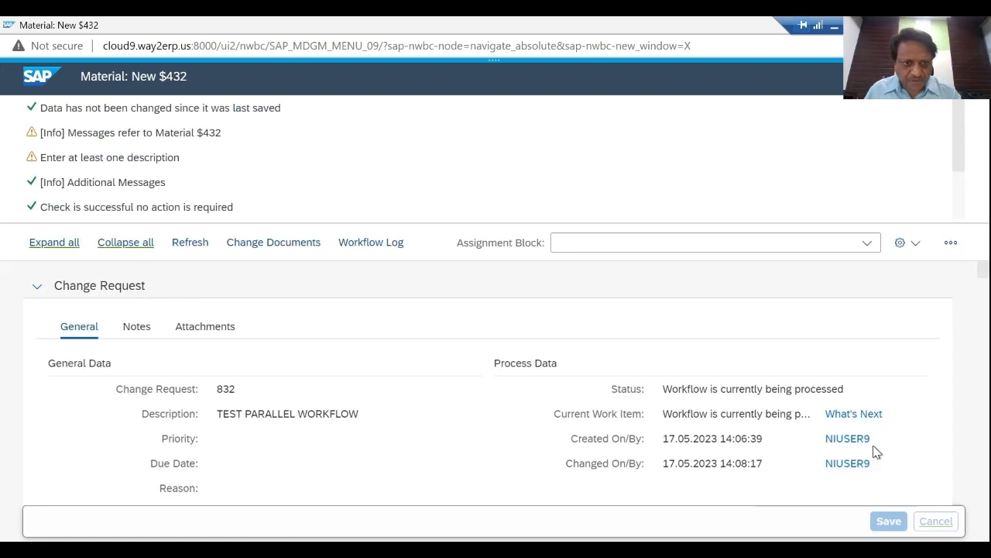
pyautogui.click(193, 242)
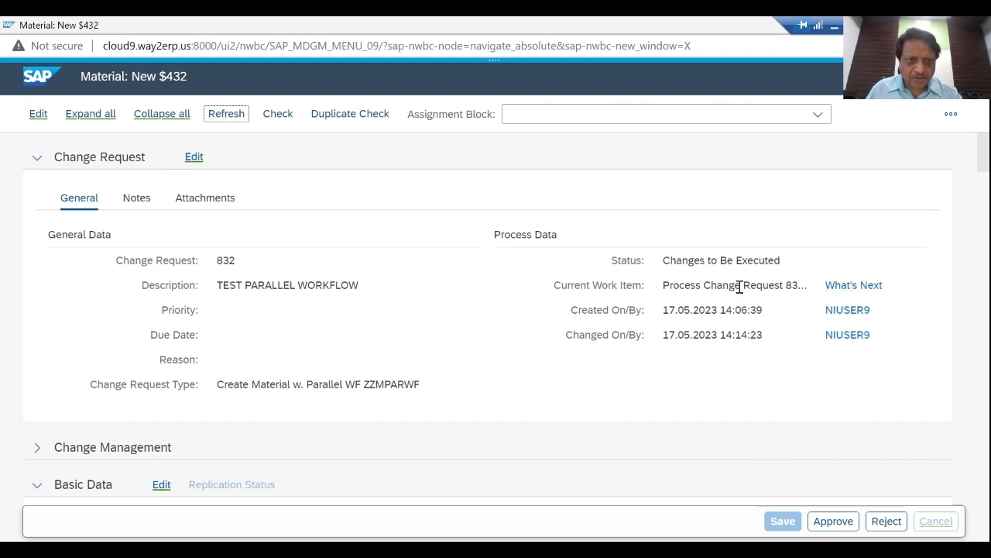
# - Review the processed and pending steps in the Change Request Tracker, then close it
pyautogui.click(844, 287)
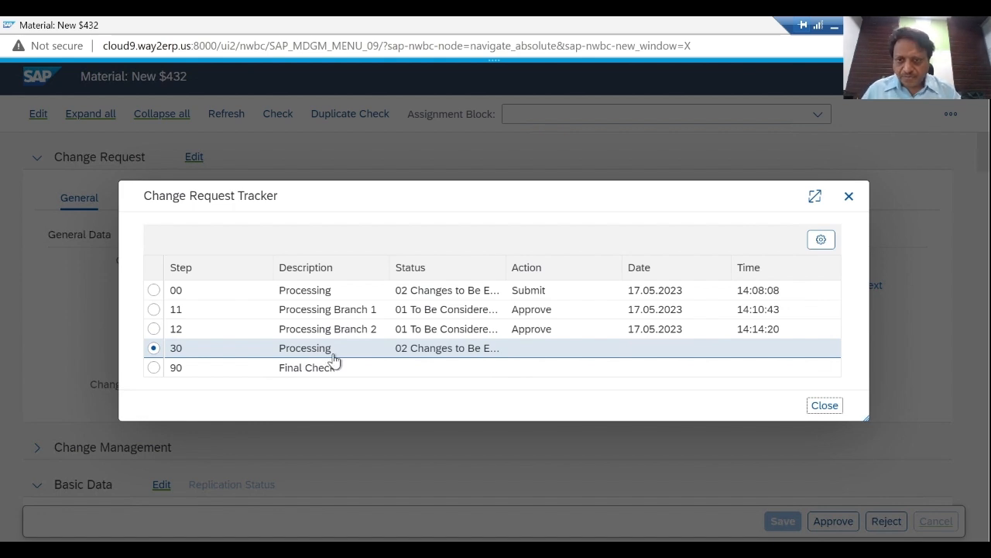
pyautogui.click(826, 406)
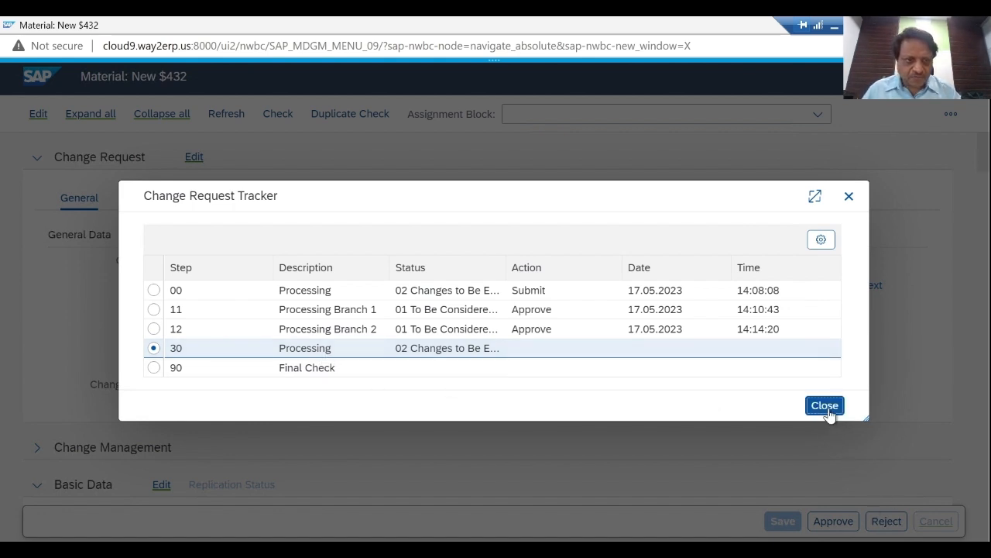
pyautogui.click(849, 197)
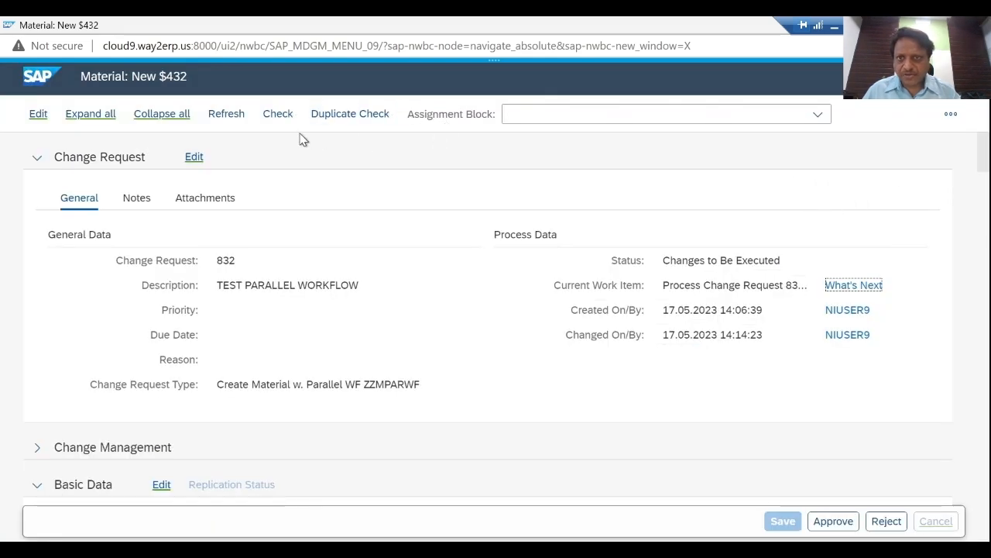
# - Open the technical workflow log for change request 832 and display it as a list with technical details
pyautogui.click(950, 114)
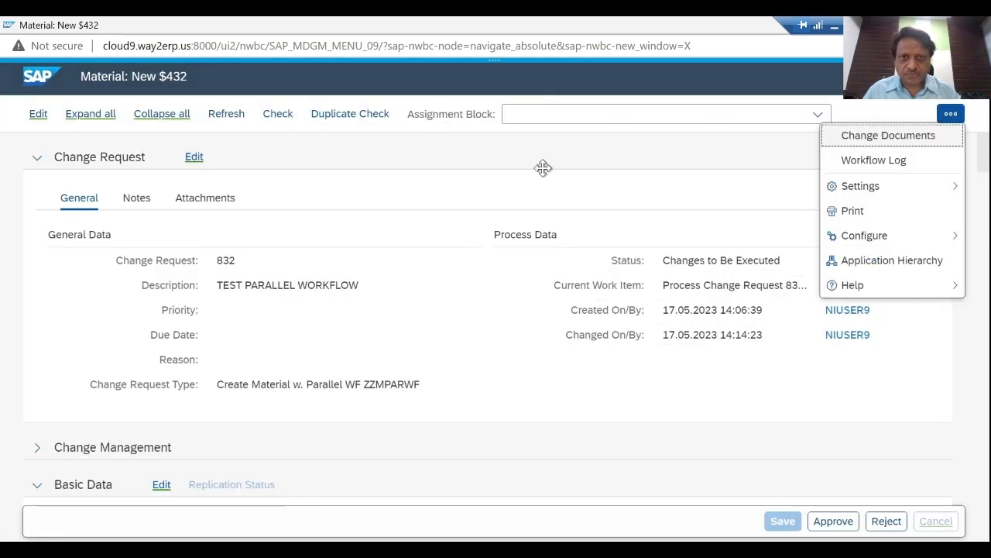
pyautogui.click(869, 163)
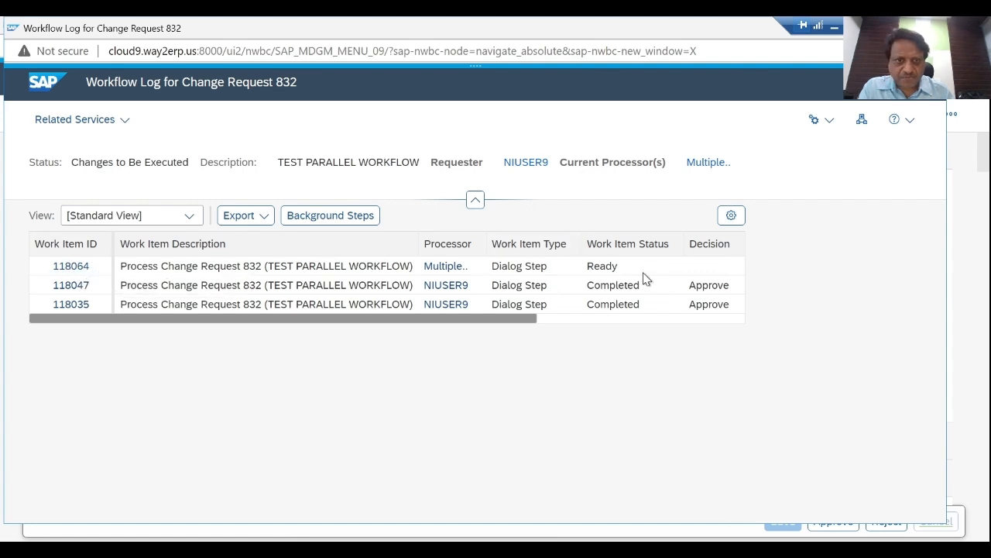
pyautogui.click(121, 128)
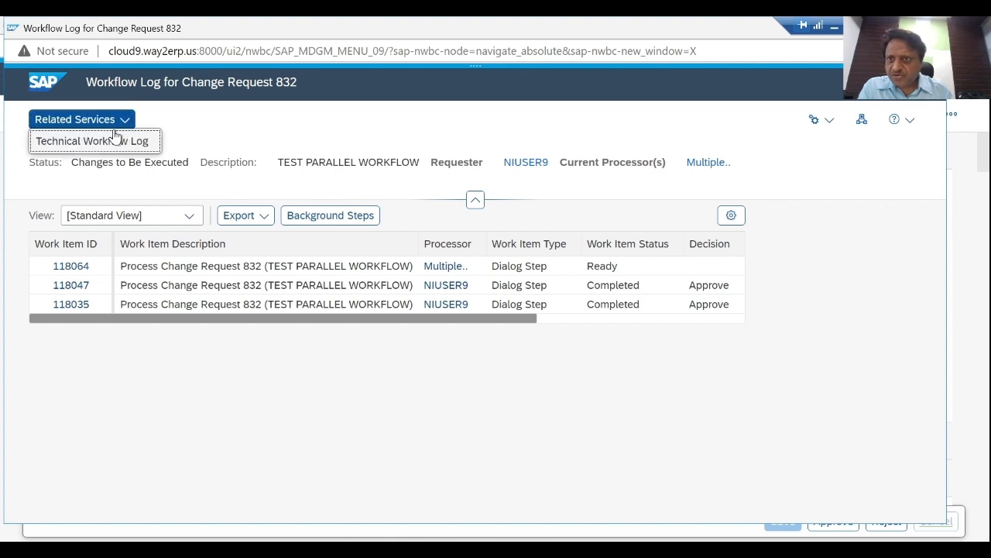
pyautogui.click(108, 143)
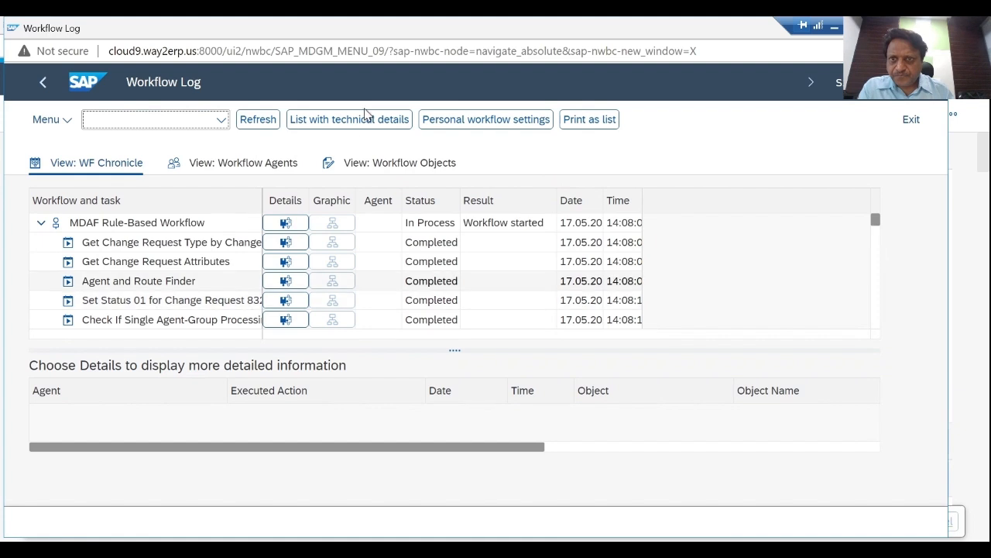
pyautogui.click(357, 128)
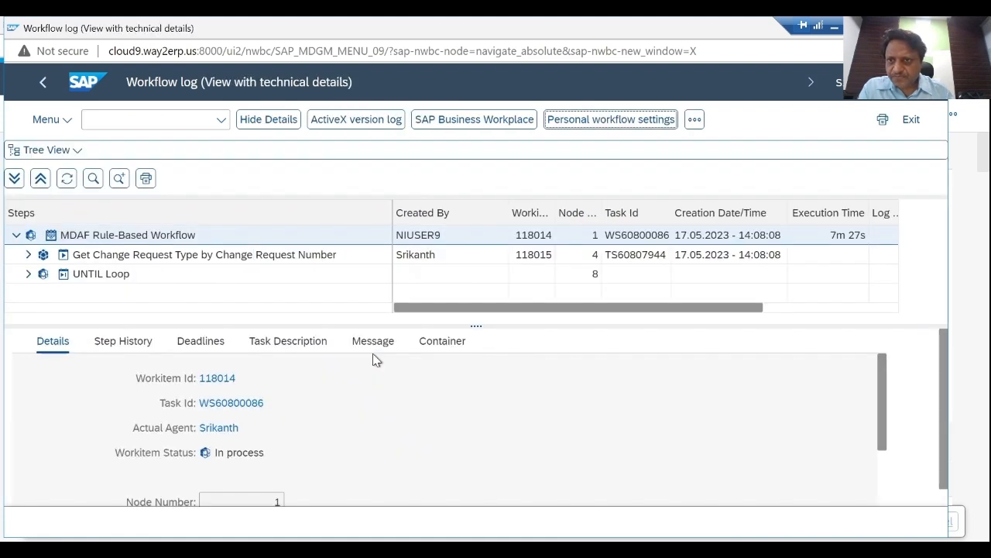
# - Expand the UNTIL Loop and its Loop 2 in the workflow log to show the steps of the second loop
pyautogui.click(31, 274)
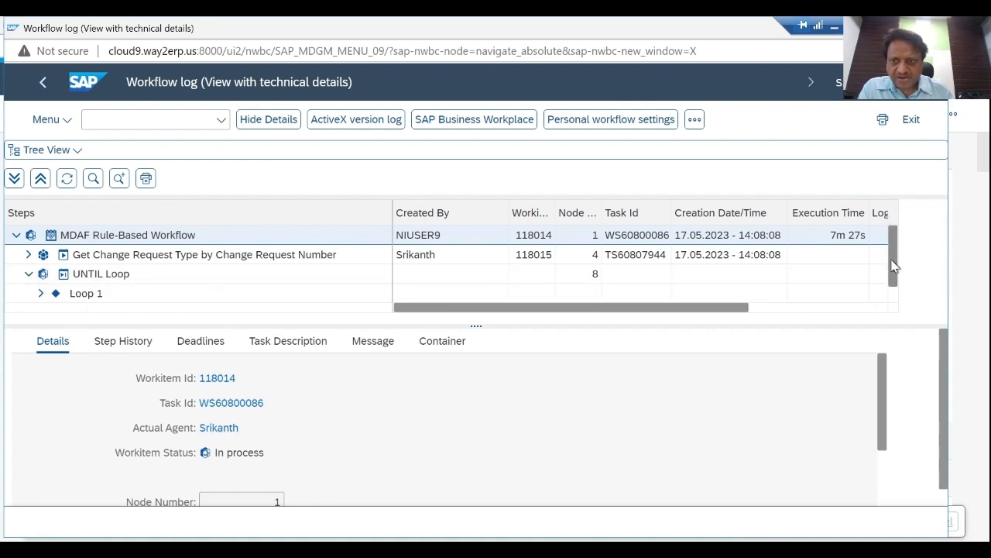
pyautogui.moveTo(892, 261); pyautogui.dragTo(894, 287)
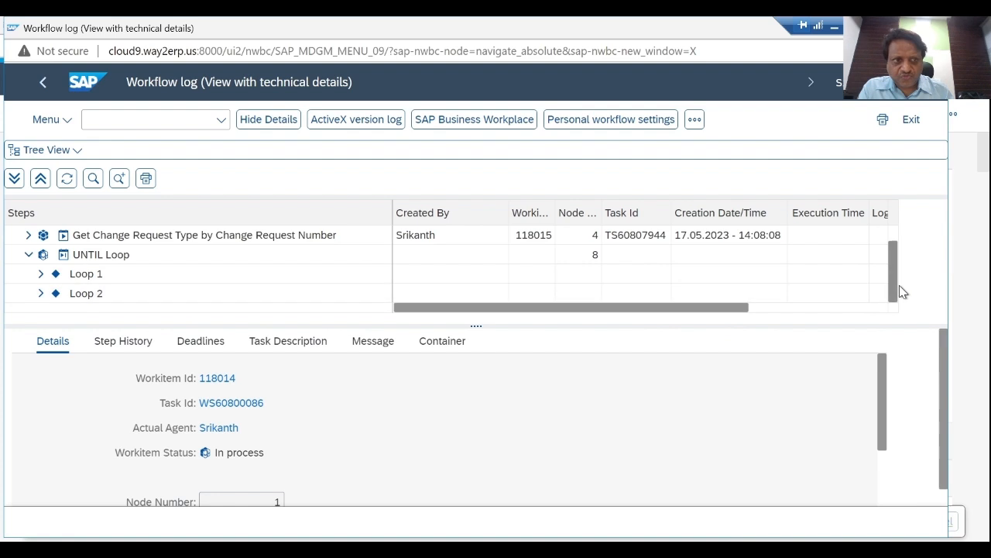
pyautogui.click(40, 294)
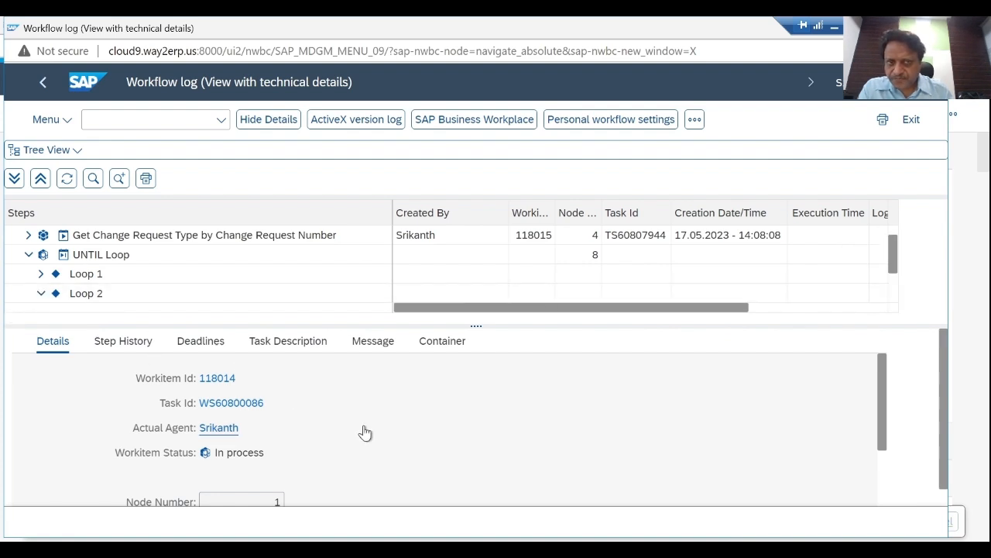
pyautogui.click(895, 295)
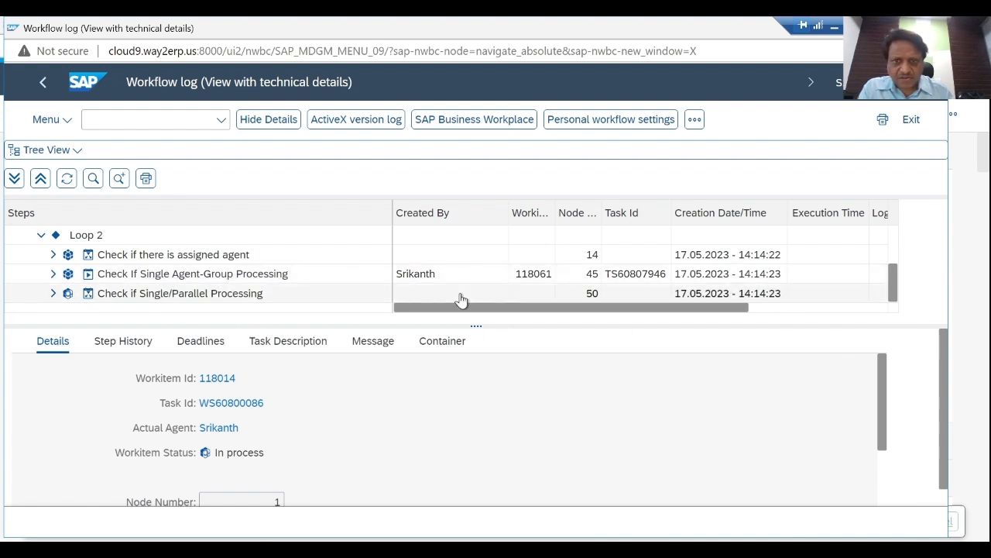
# - Examine the container elements of Loop 2's Check If Single Agent-Group Processing step, including the single-agent and user-agent values
pyautogui.click(277, 275)
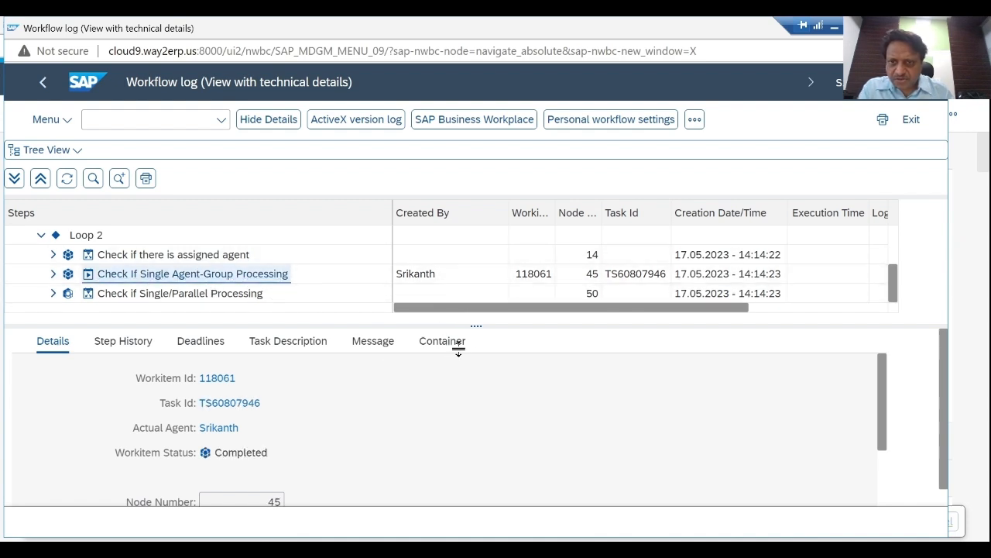
pyautogui.click(458, 342)
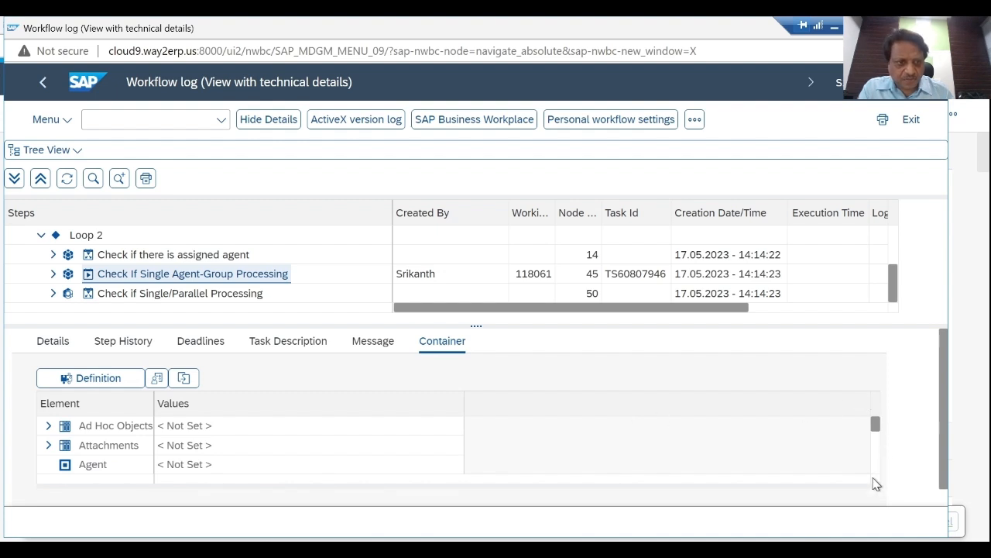
pyautogui.scroll(-2, 878, 476)
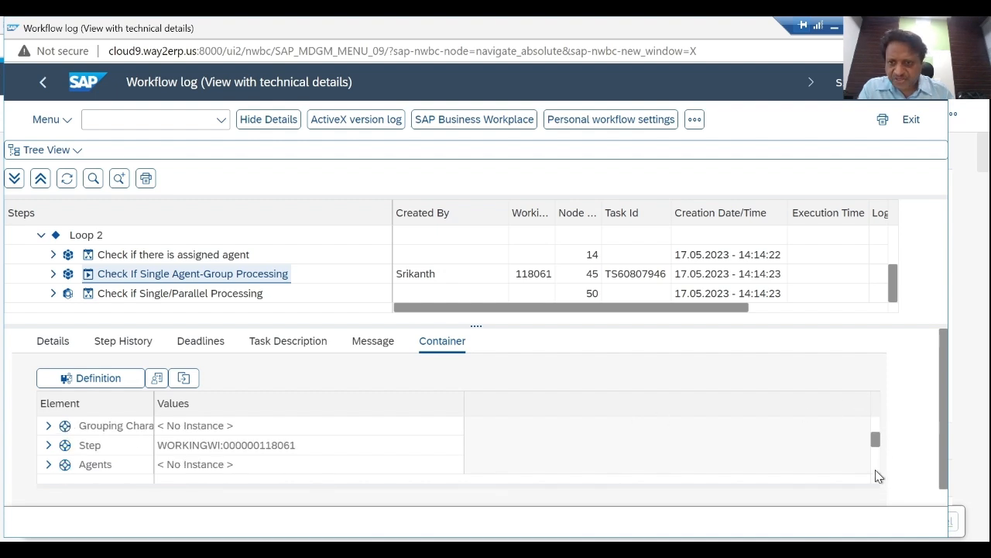
pyautogui.scroll(-2, 878, 475)
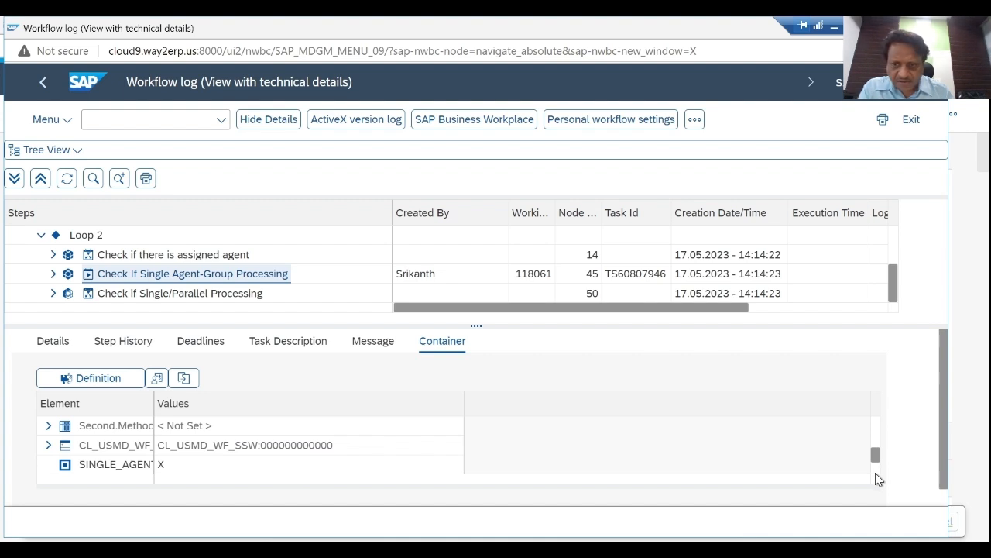
pyautogui.scroll(-2, 875, 478)
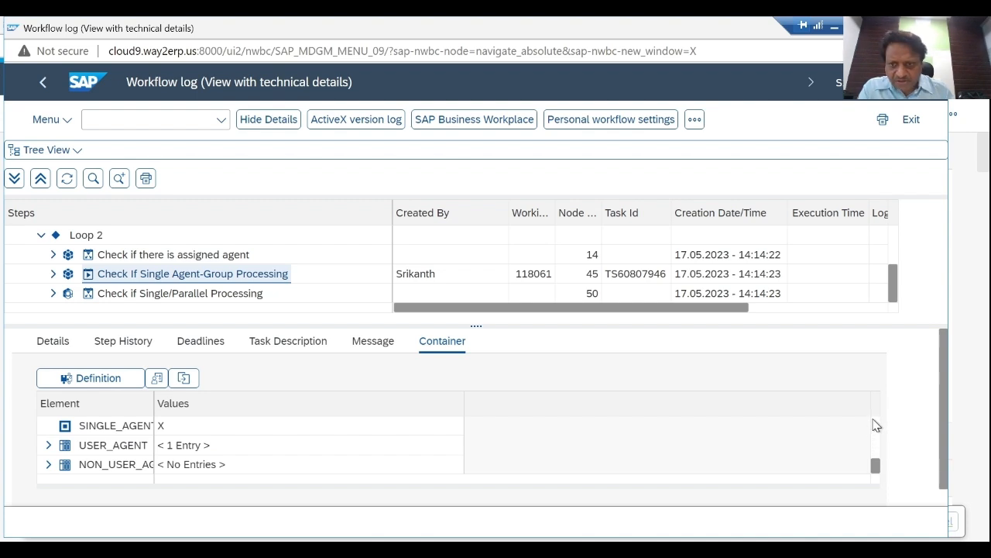
pyautogui.scroll(3, 875, 425)
pyautogui.scroll(5, 876, 425)
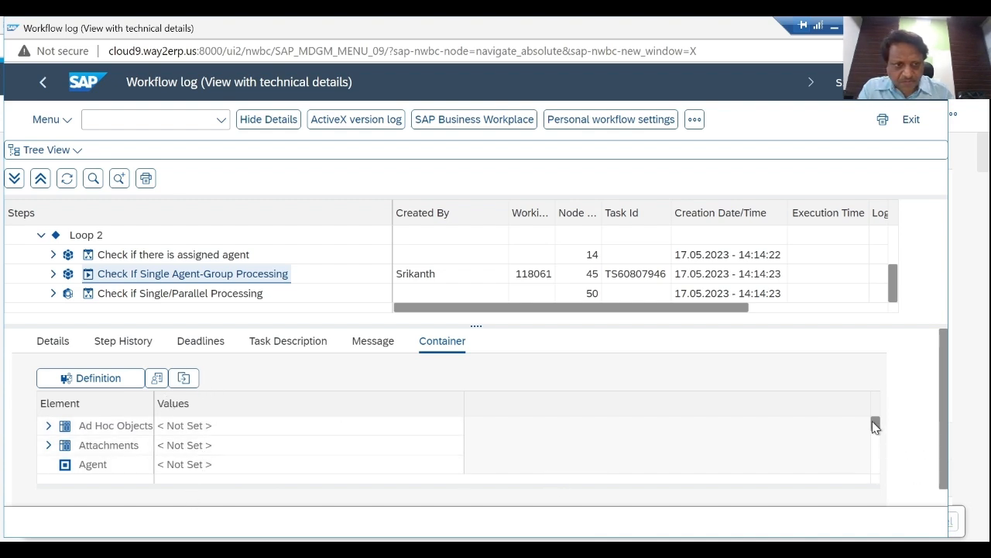
pyautogui.moveTo(876, 428)
pyautogui.mouseDown()
pyautogui.moveTo(874, 481)
pyautogui.moveTo(883, 424)
pyautogui.moveTo(878, 491)
pyautogui.moveTo(875, 423)
pyautogui.mouseUp()
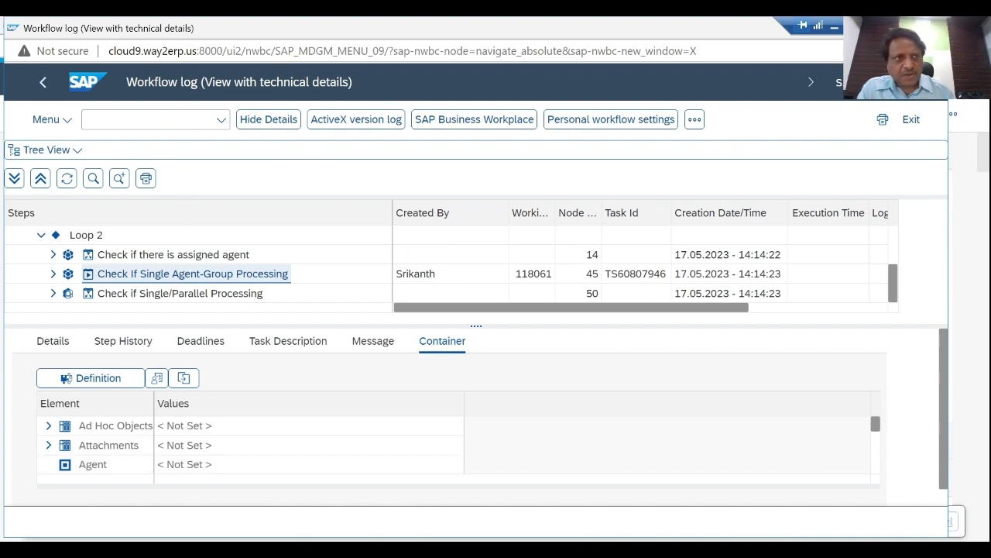
# - Leave the workflow log, return to the Material: New $432 window, approve its change request at step 30, and refresh it
pyautogui.click(43, 90)
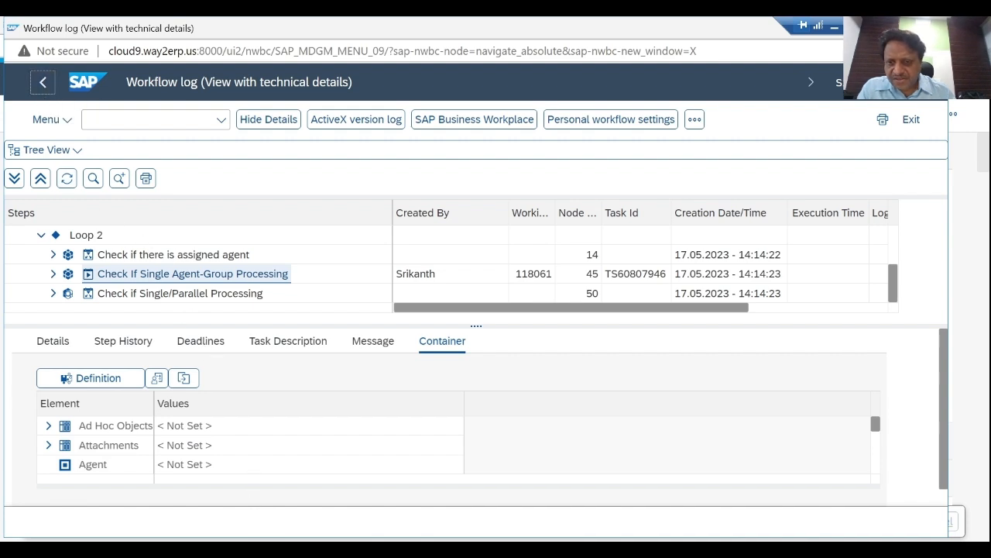
pyautogui.click(495, 548)
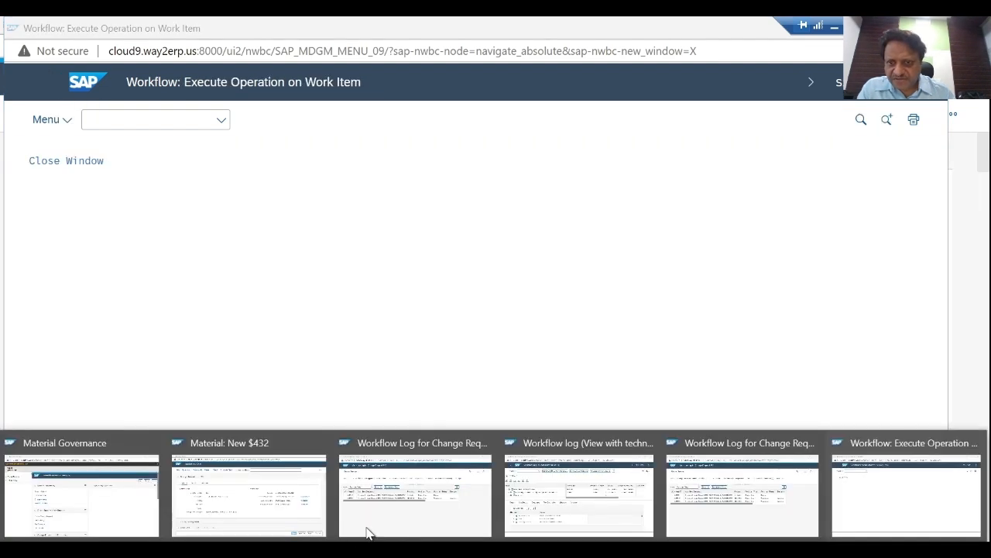
pyautogui.click(269, 509)
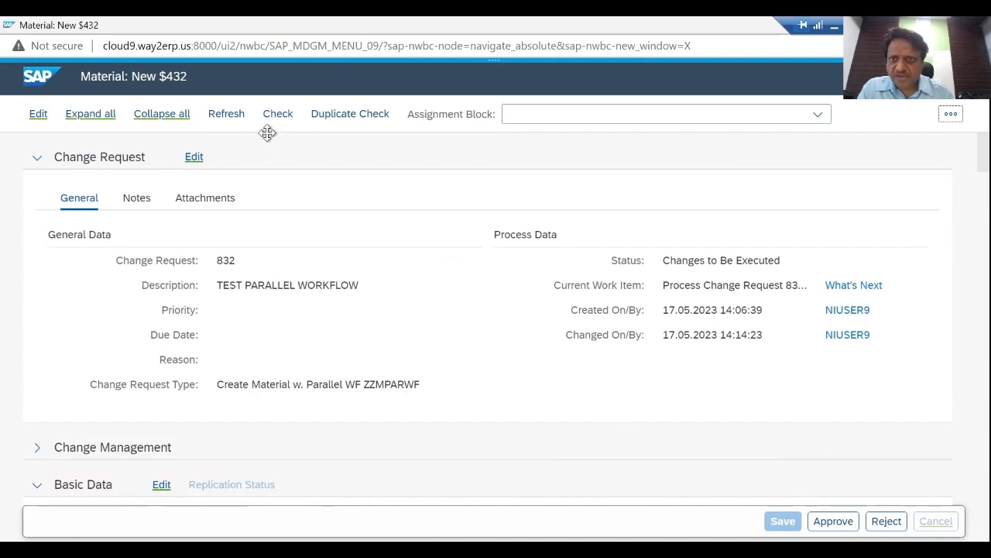
pyautogui.click(210, 113)
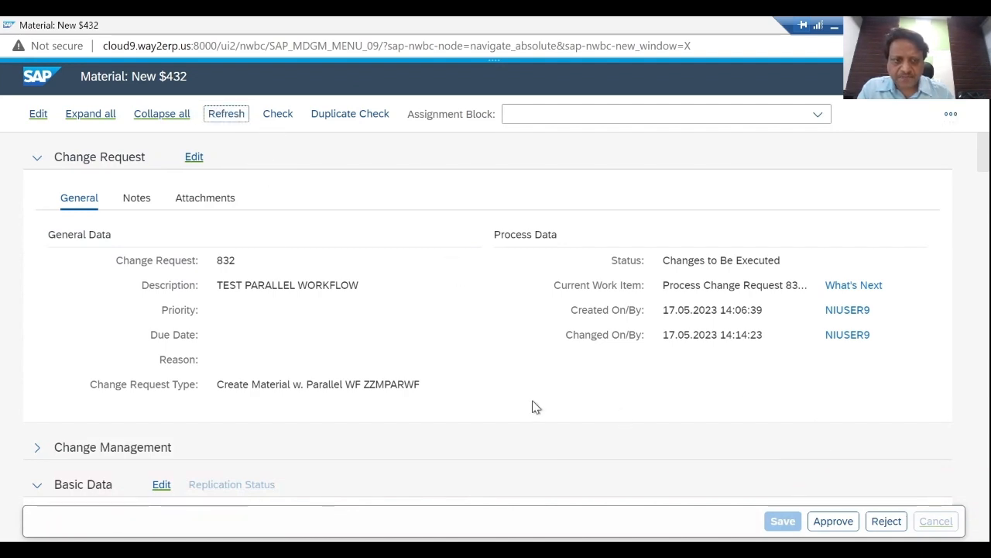
pyautogui.click(832, 521)
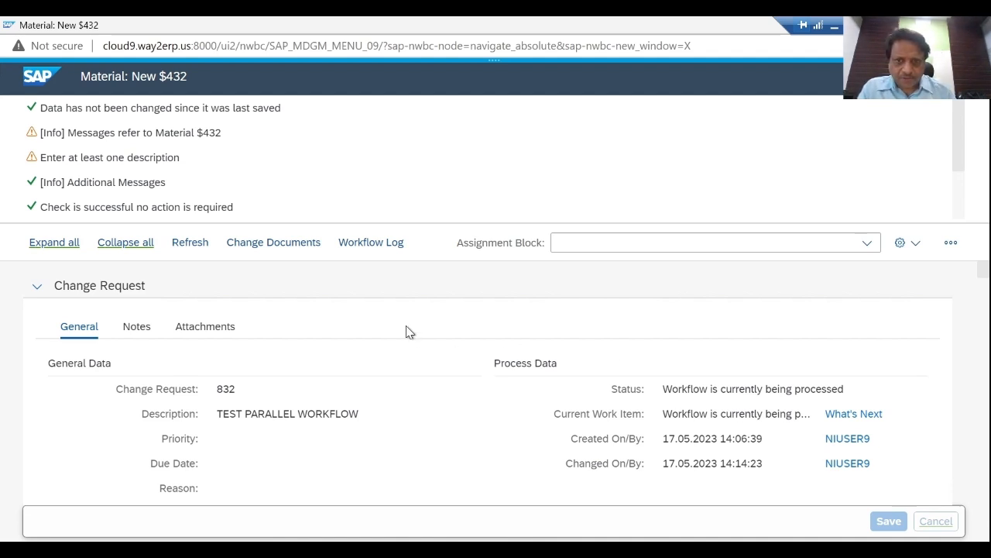
pyautogui.click(190, 242)
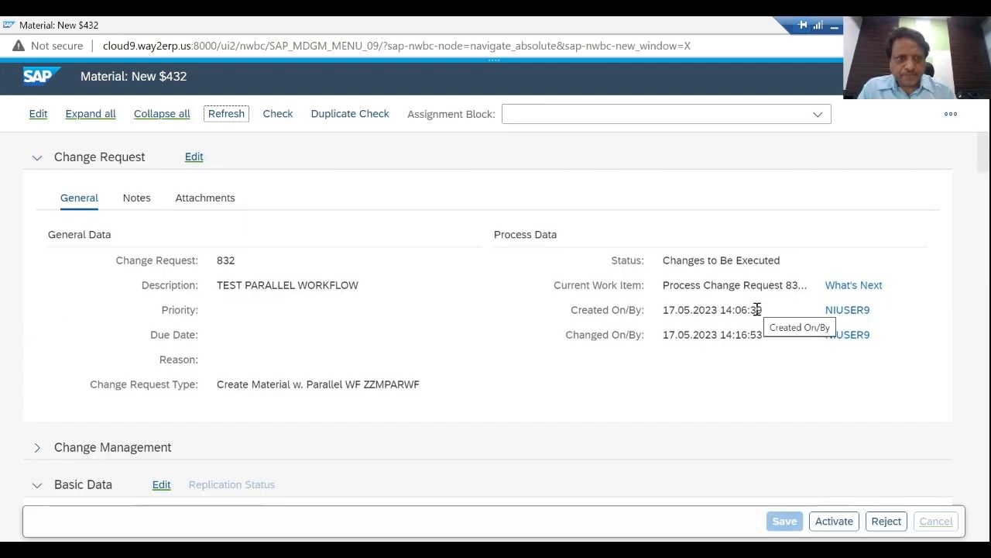
# - Check what comes next for change request 832 and try to activate the new material
pyautogui.click(869, 293)
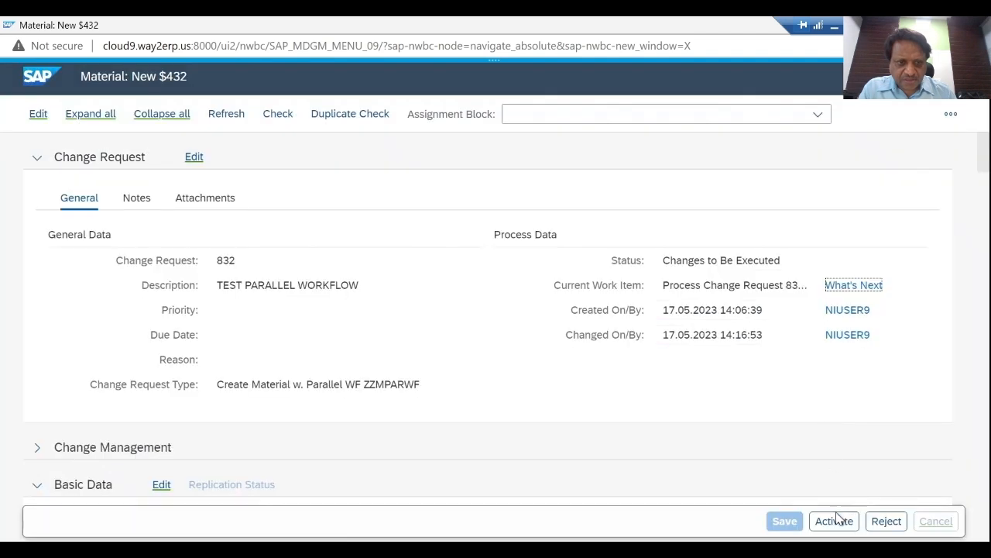
pyautogui.click(835, 519)
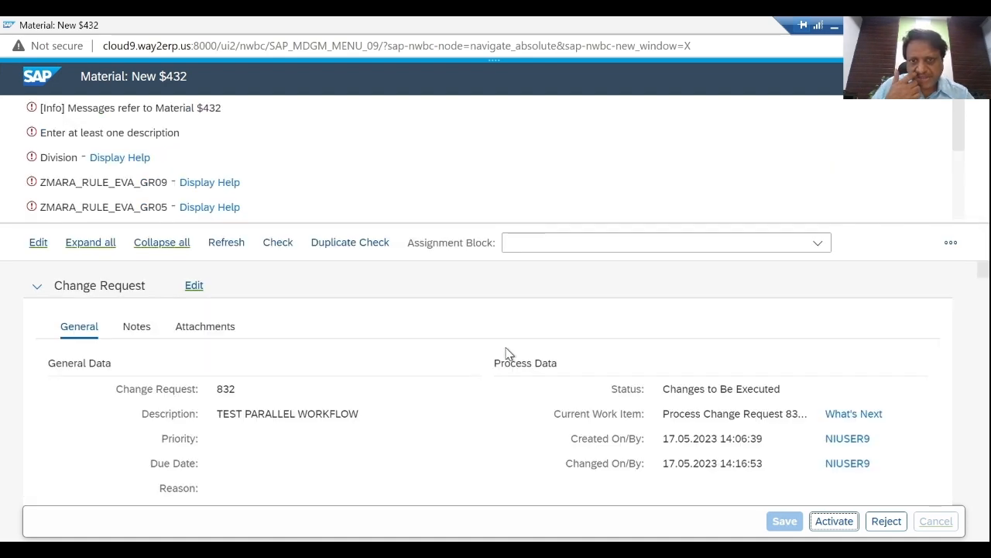
pyautogui.click(232, 244)
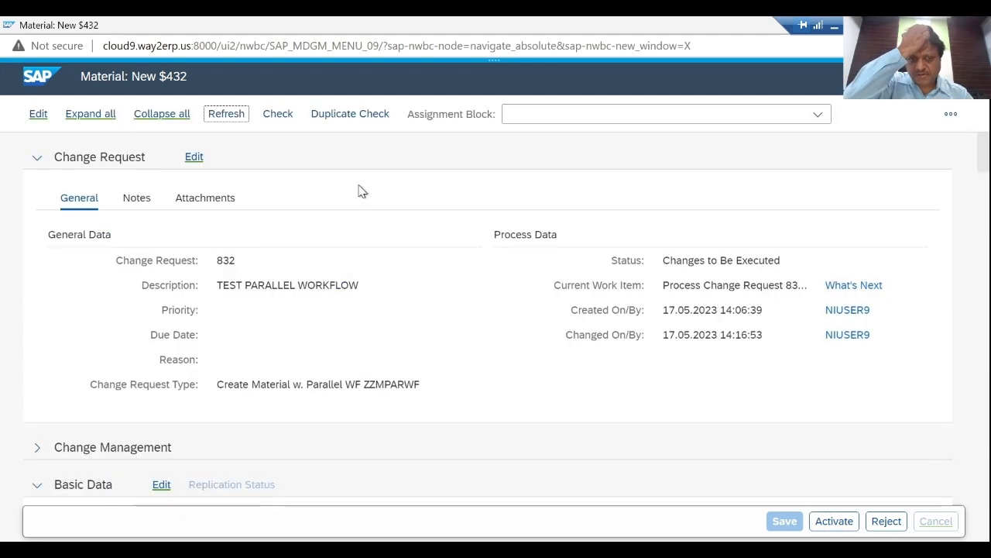
pyautogui.click(833, 521)
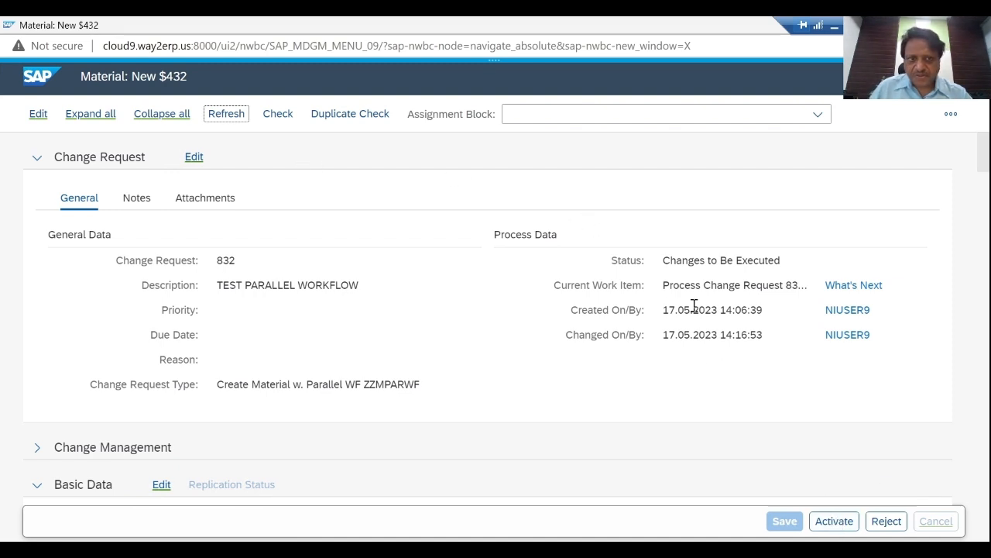
# - Open the Change Request Tracker to review the progress up to the Final Check step
pyautogui.click(854, 287)
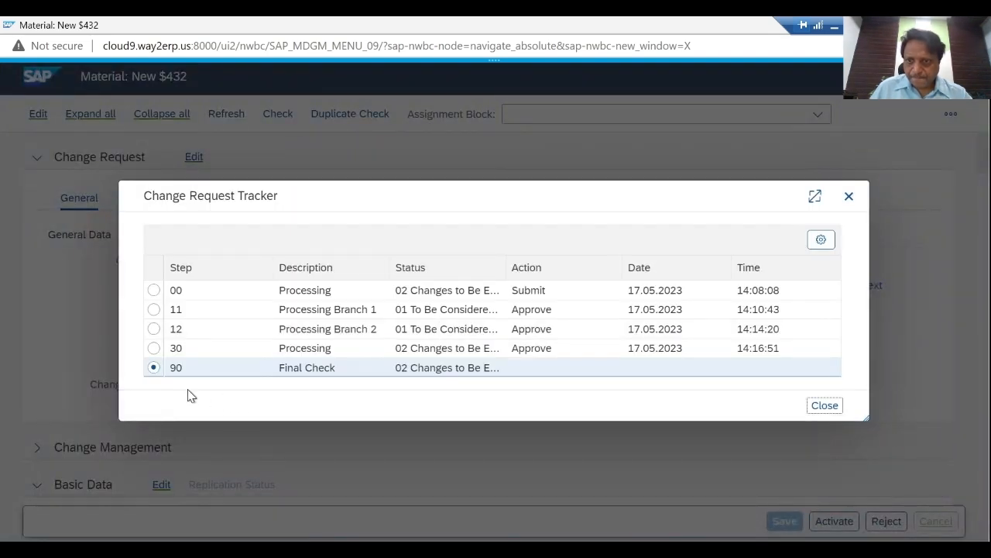
# - Close the Change Request Tracker and try to activate the new material again
pyautogui.click(826, 408)
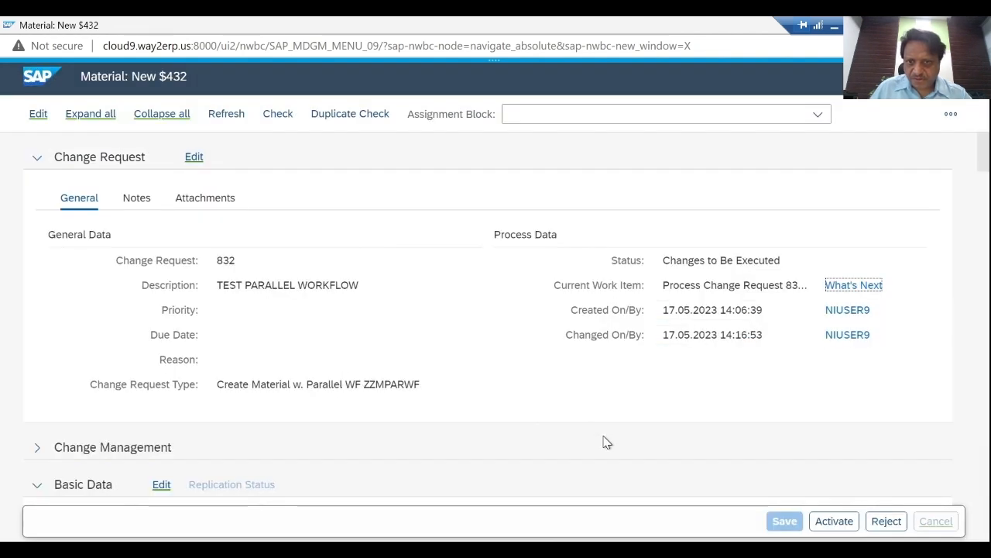
pyautogui.click(835, 521)
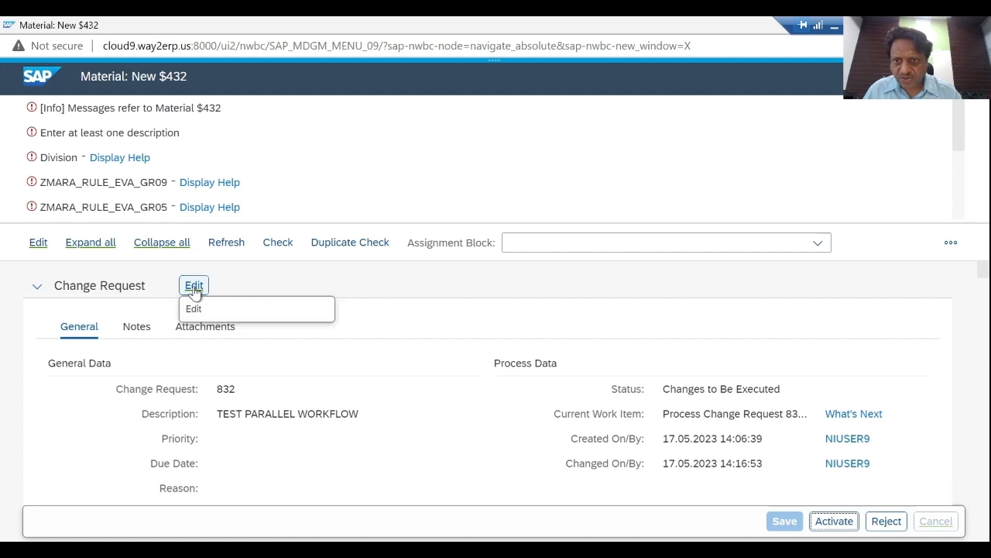
# - Edit the material's Basic Data, set Division to 00 (Product Division 00), and check the material
pyautogui.moveTo(984, 271)
pyautogui.mouseDown()
pyautogui.moveTo(982, 307)
pyautogui.moveTo(982, 288)
pyautogui.mouseUp()
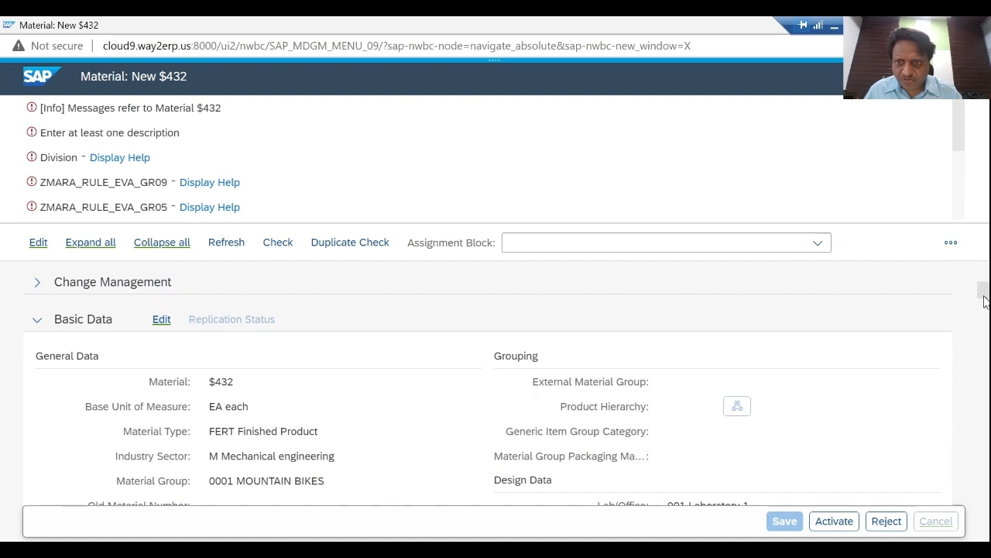
pyautogui.click(164, 322)
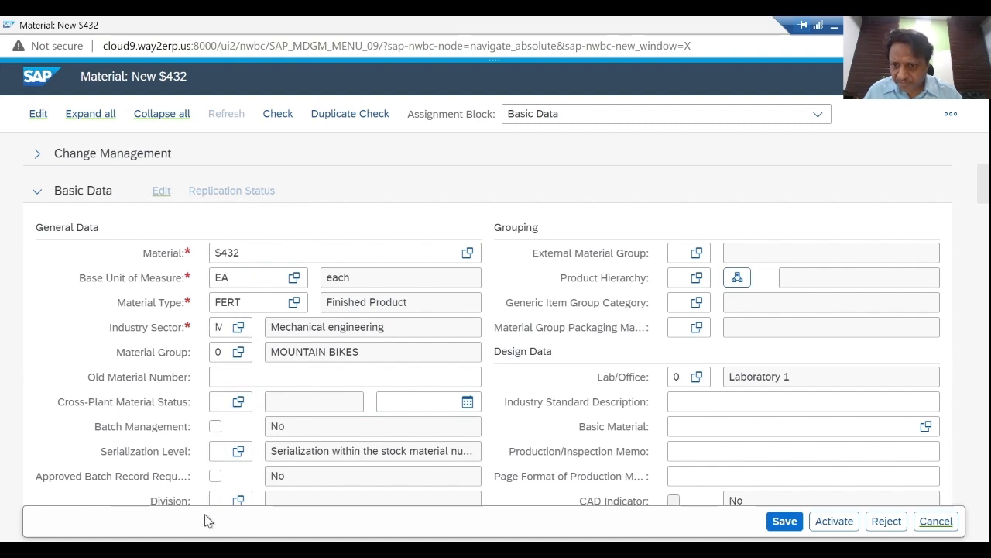
pyautogui.click(241, 499)
pyautogui.click(241, 500)
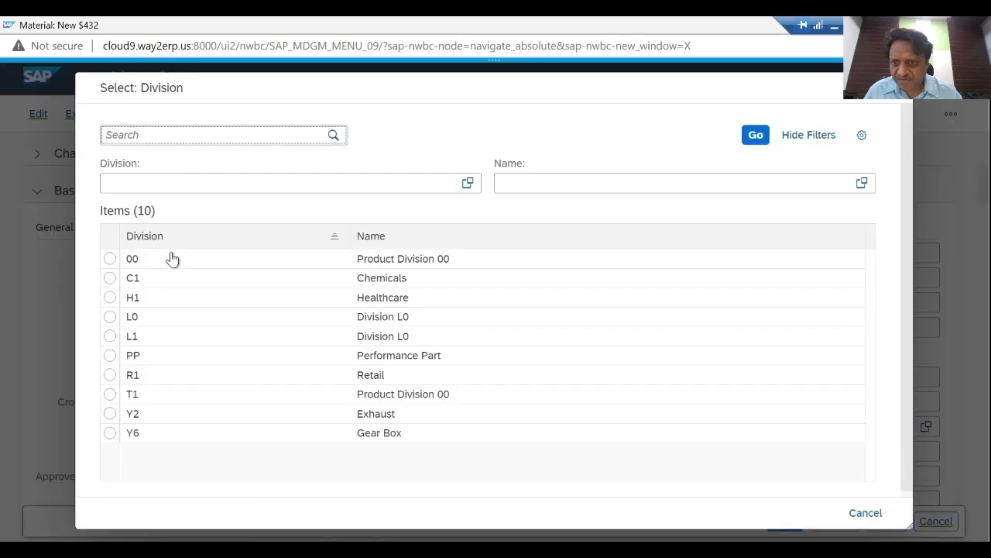
pyautogui.click(110, 261)
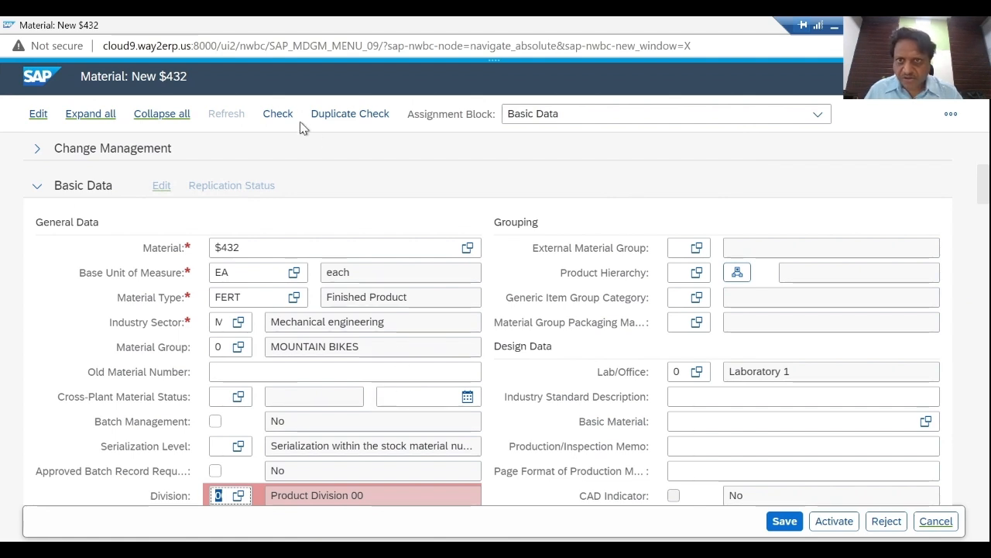
pyautogui.click(277, 114)
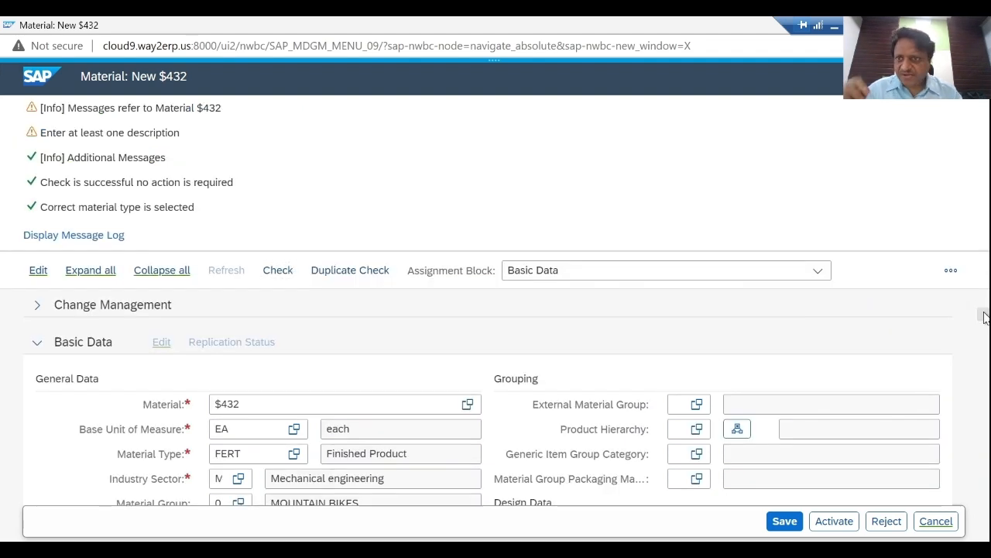
# - Add the English (EN) material description "TEST MATL. FOR PARALLEL WORKFLOW" and check the material
pyautogui.moveTo(983, 317); pyautogui.dragTo(982, 354)
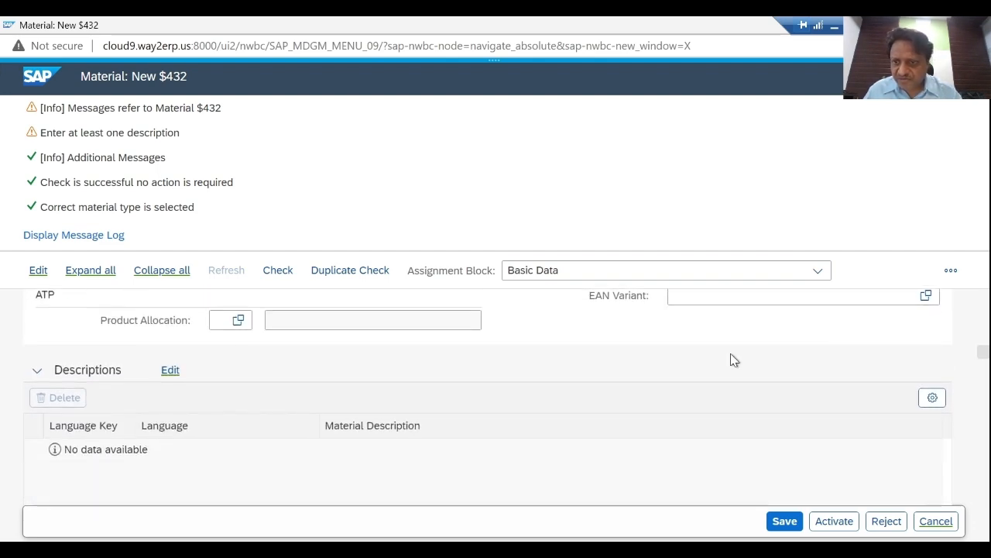
pyautogui.click(169, 370)
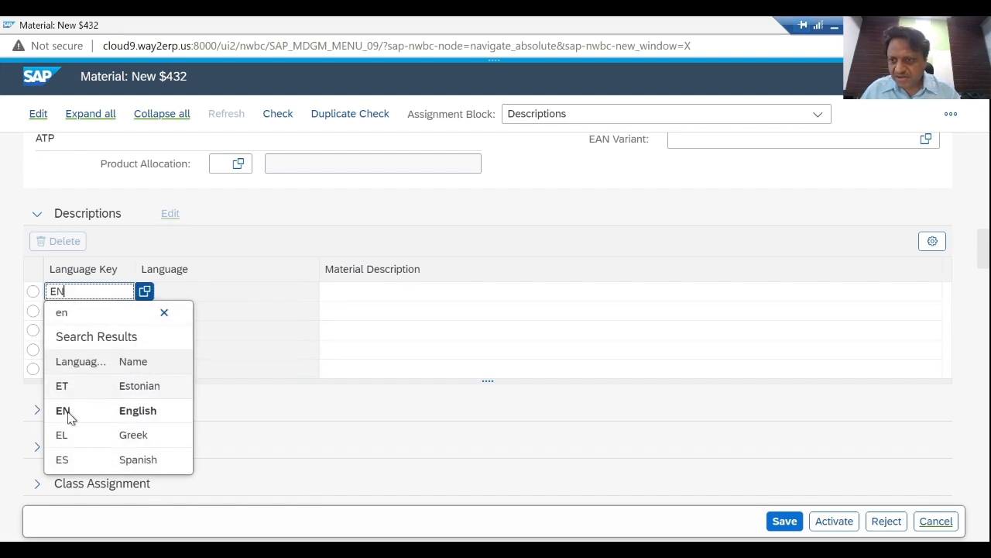
pyautogui.click(66, 410)
pyautogui.click(384, 292)
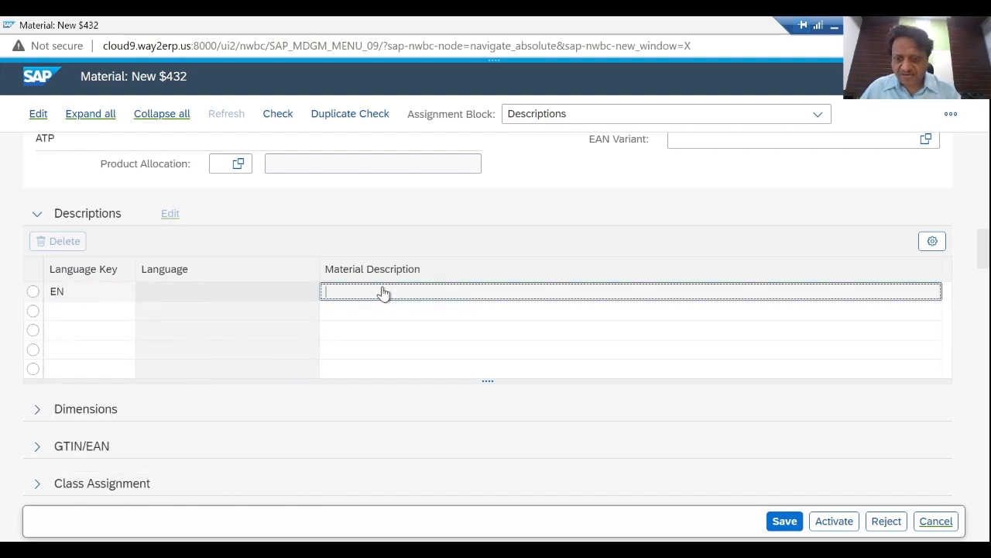
pyautogui.write('TEST ')
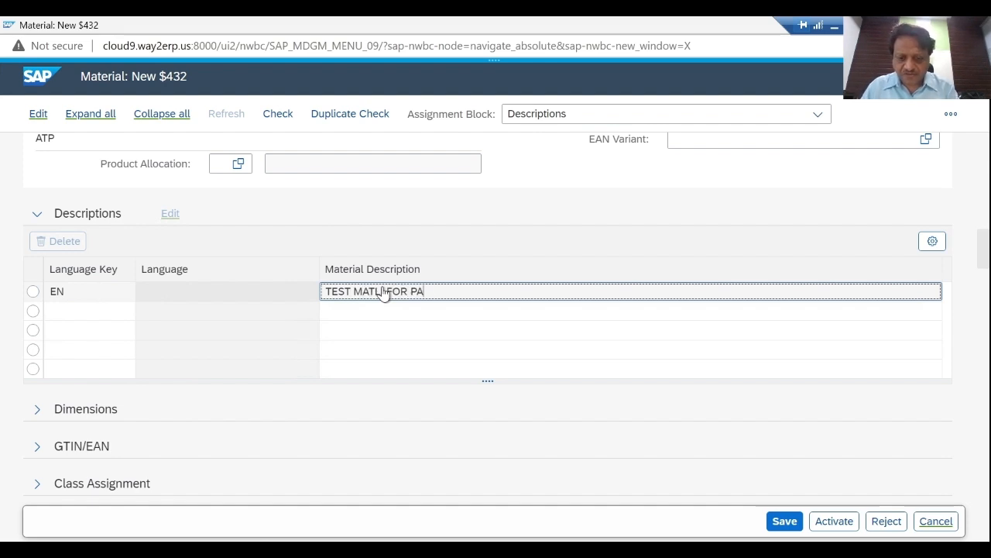
pyautogui.write('MATL. FOR PARALLEL WOR')
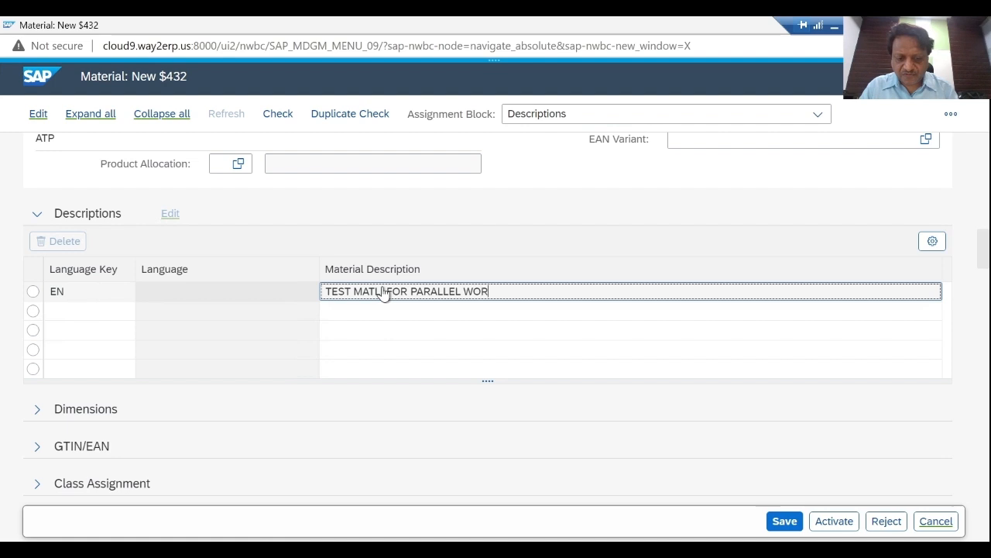
pyautogui.write('KFLOW')
pyautogui.click(383, 291)
pyautogui.write('.')
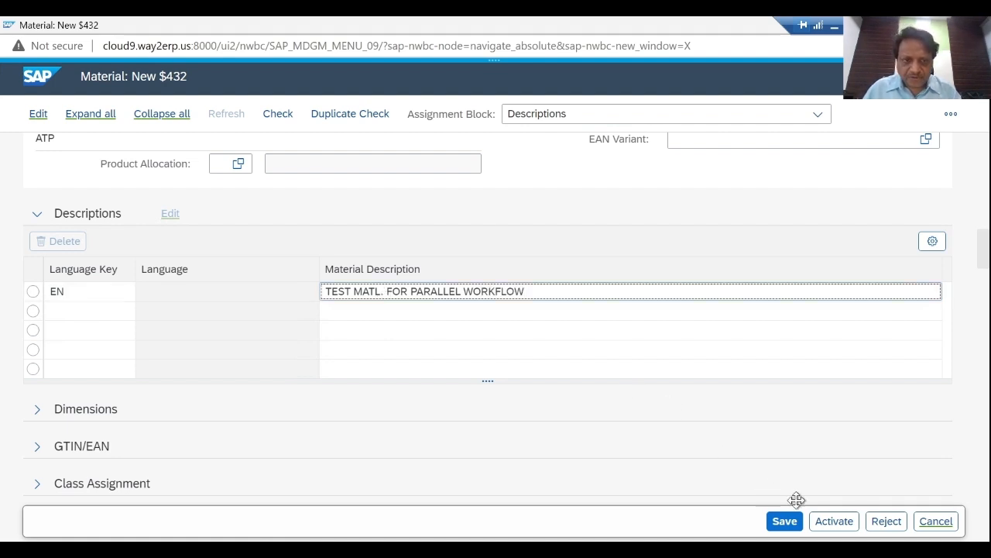
pyautogui.click(278, 114)
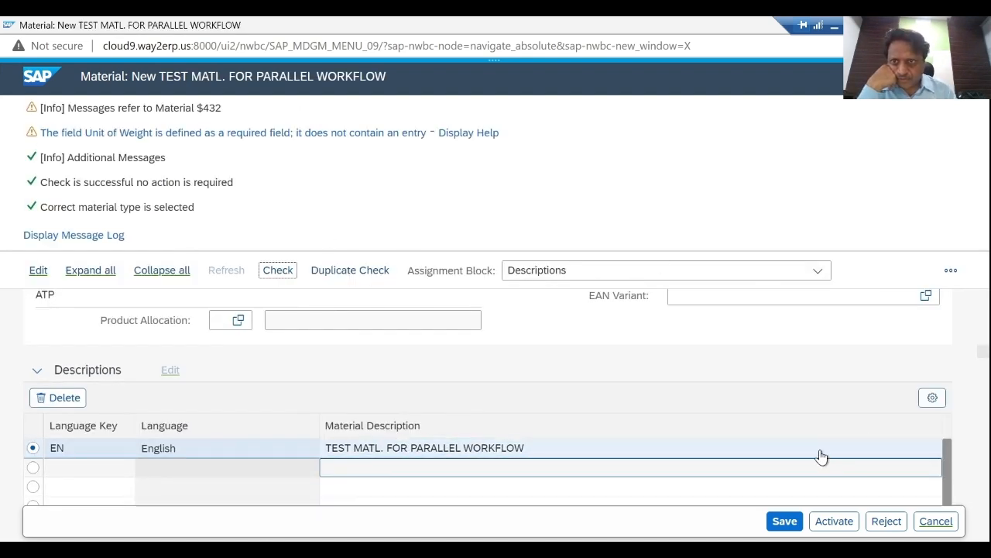
# - Save change request 832 with the new description and try to activate the material
pyautogui.click(785, 521)
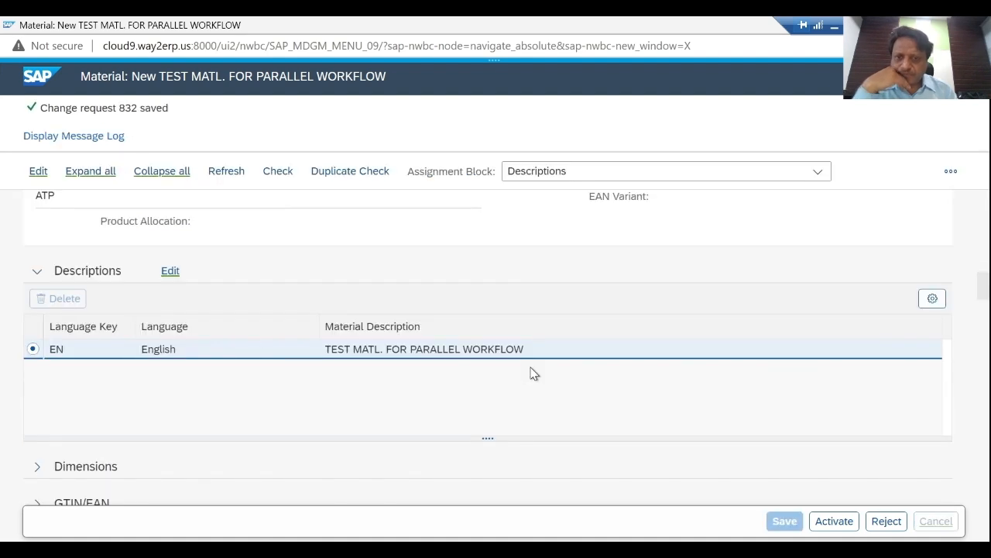
pyautogui.click(837, 522)
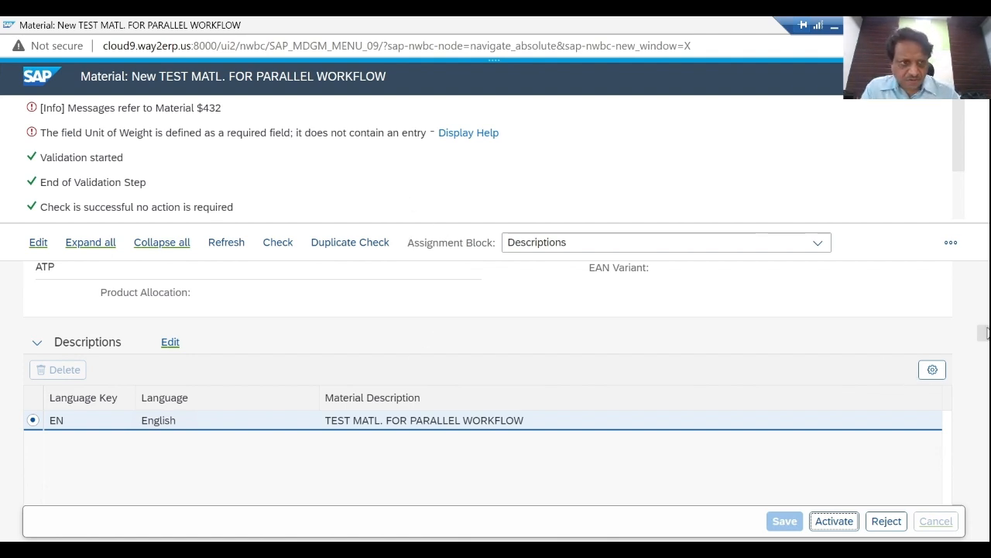
# - Switch the material to edit mode, set the net weight's unit to KG under Dimension, and check the data
pyautogui.moveTo(985, 332); pyautogui.dragTo(983, 302)
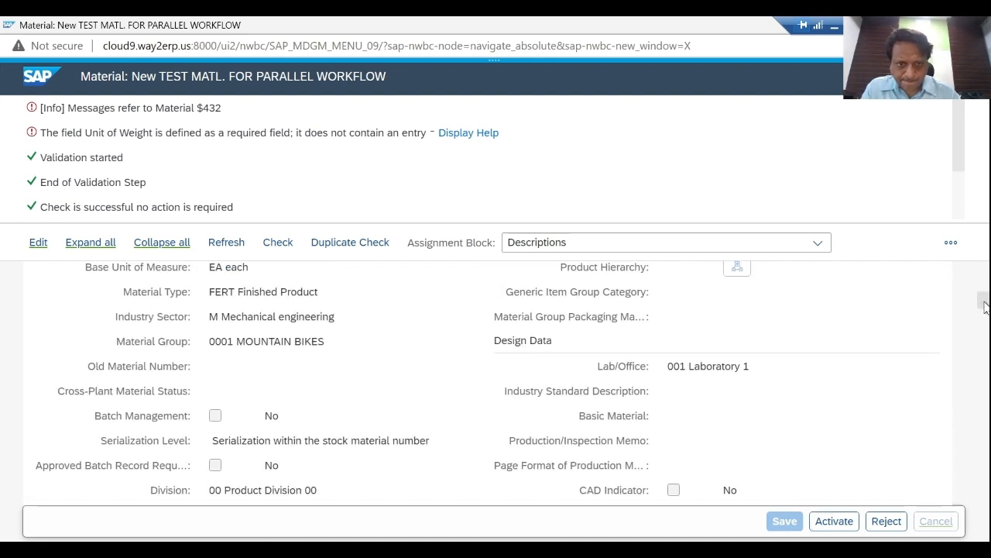
pyautogui.moveTo(984, 302); pyautogui.dragTo(984, 323)
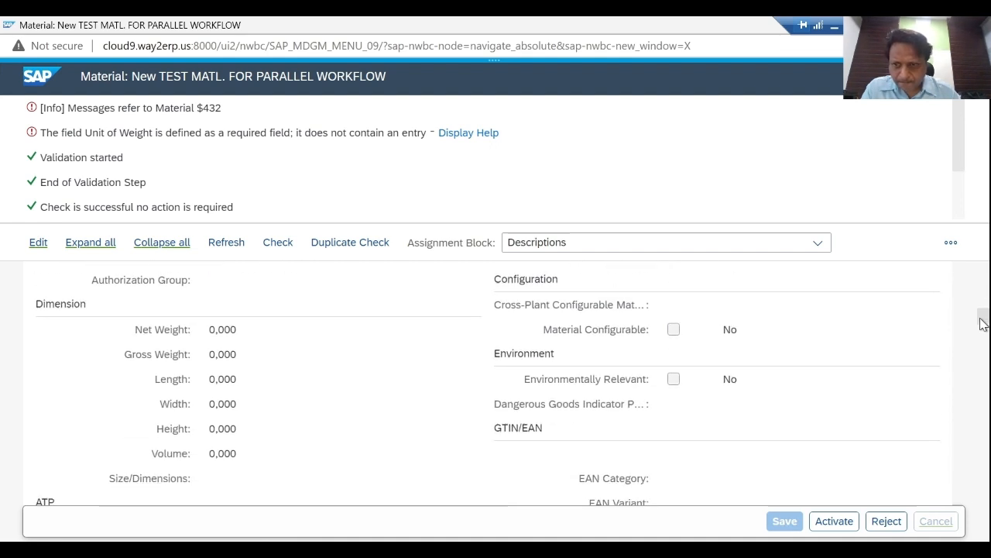
pyautogui.click(37, 245)
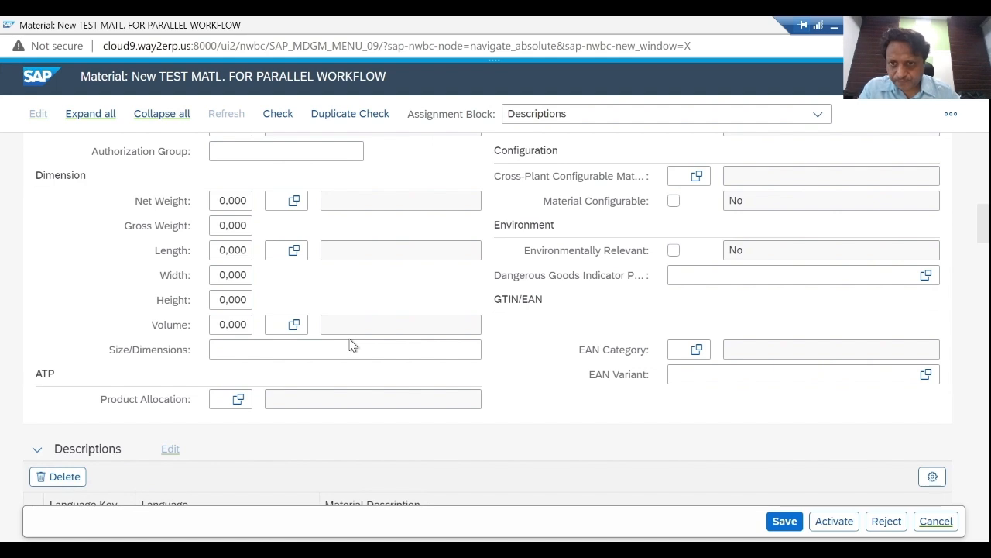
pyautogui.click(275, 201)
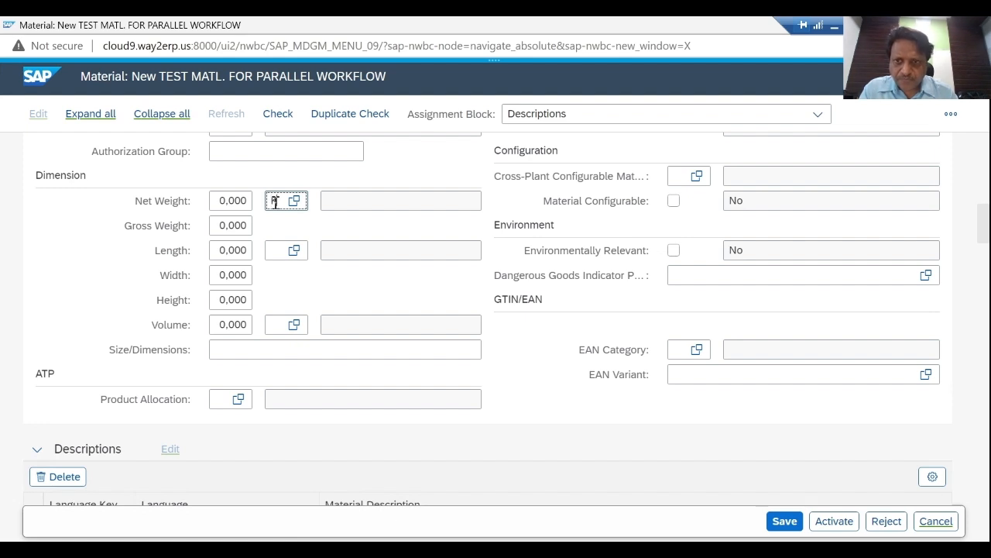
pyautogui.write('K')
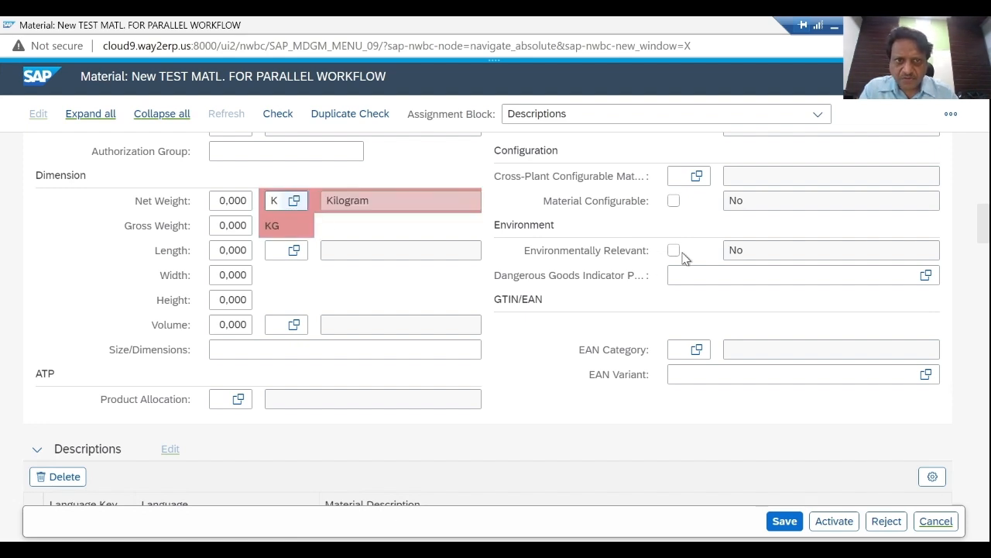
pyautogui.click(275, 228)
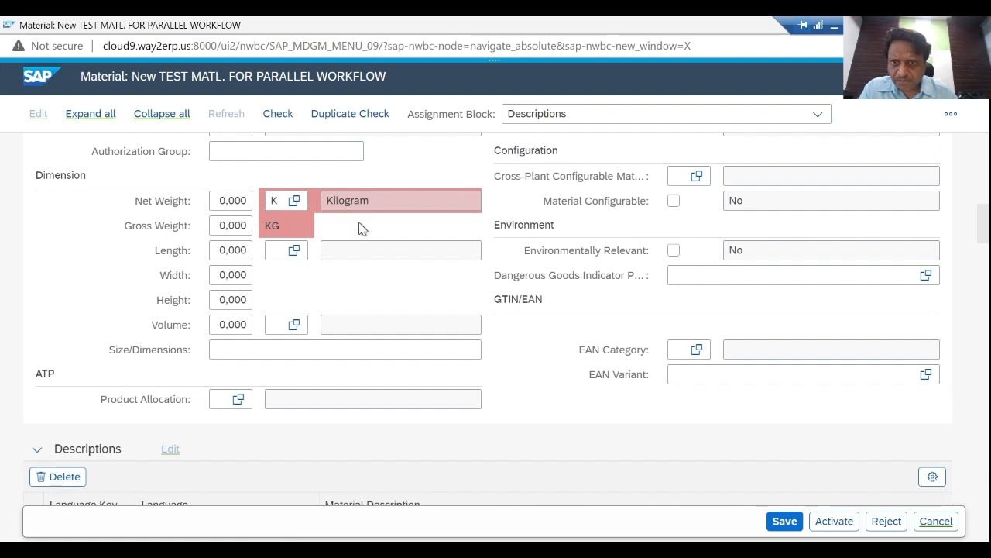
pyautogui.click(349, 349)
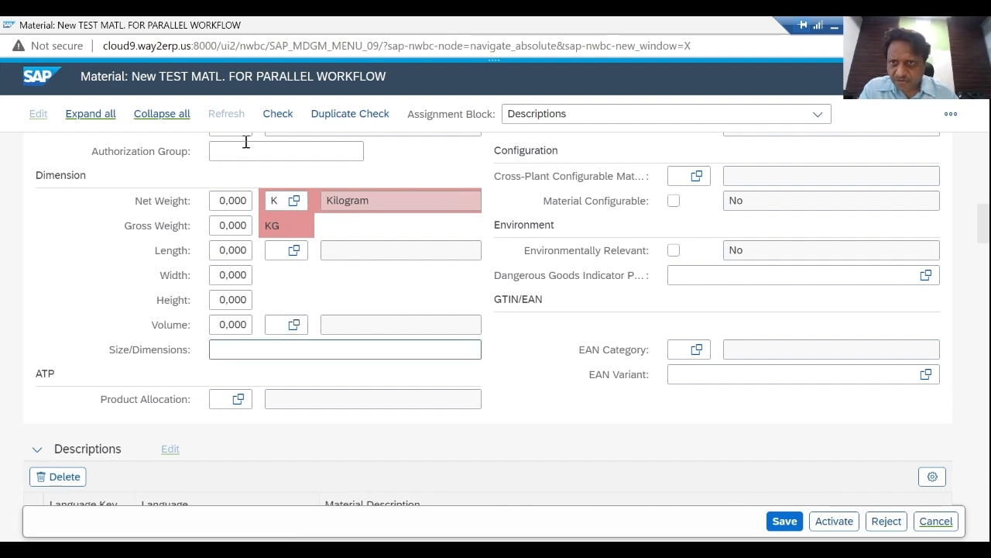
pyautogui.click(285, 117)
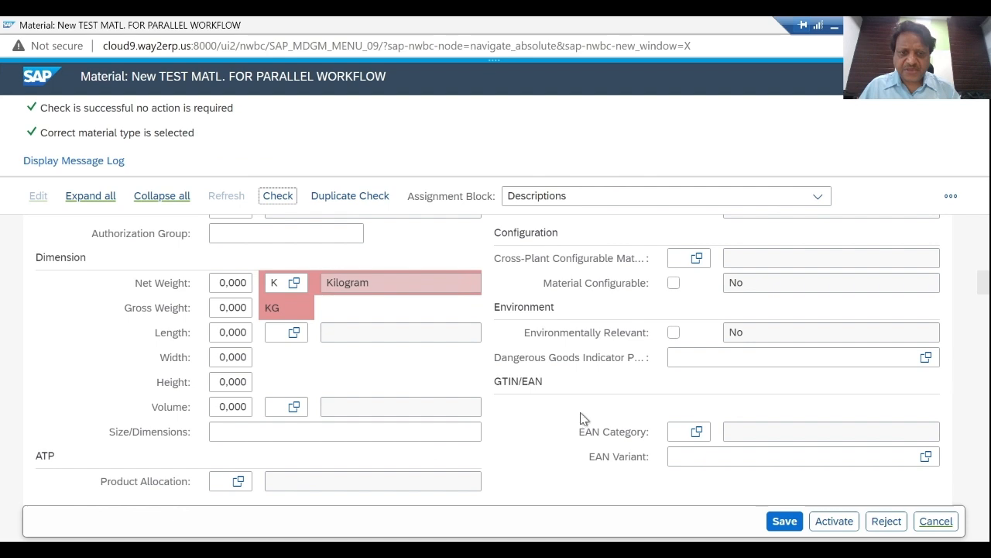
# - Save change request 832 and activate the material, refreshing the page until the workflow has finished processing
pyautogui.click(786, 521)
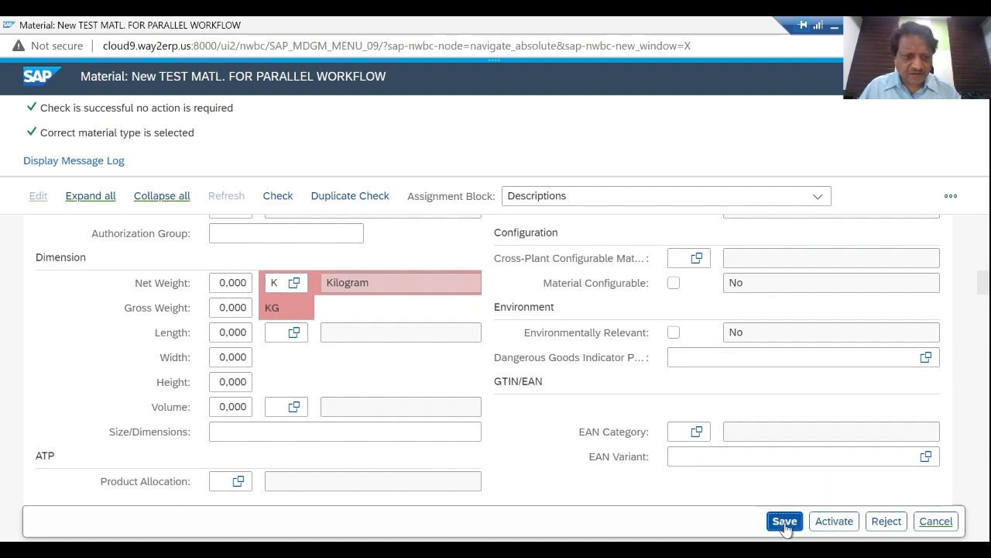
pyautogui.click(832, 524)
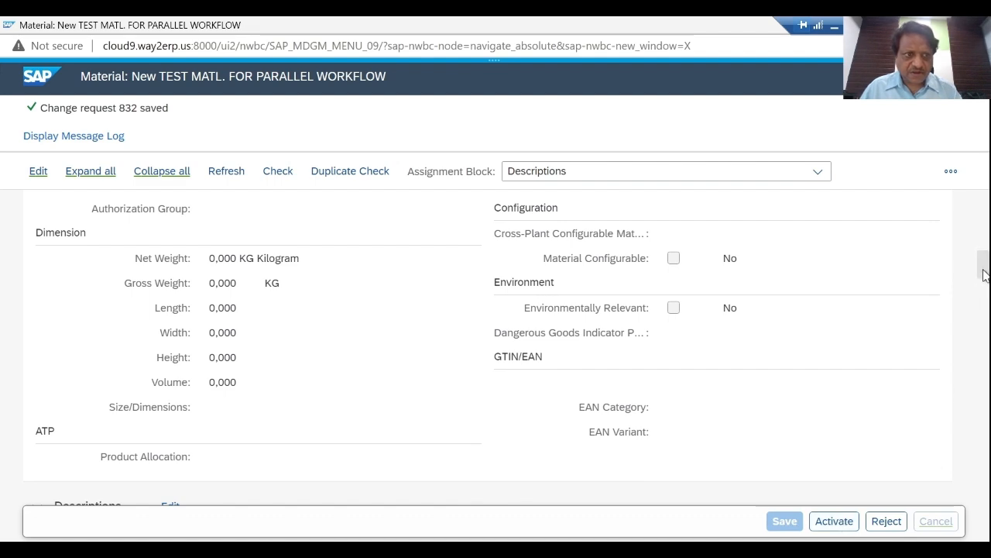
pyautogui.moveTo(985, 275); pyautogui.dragTo(986, 211)
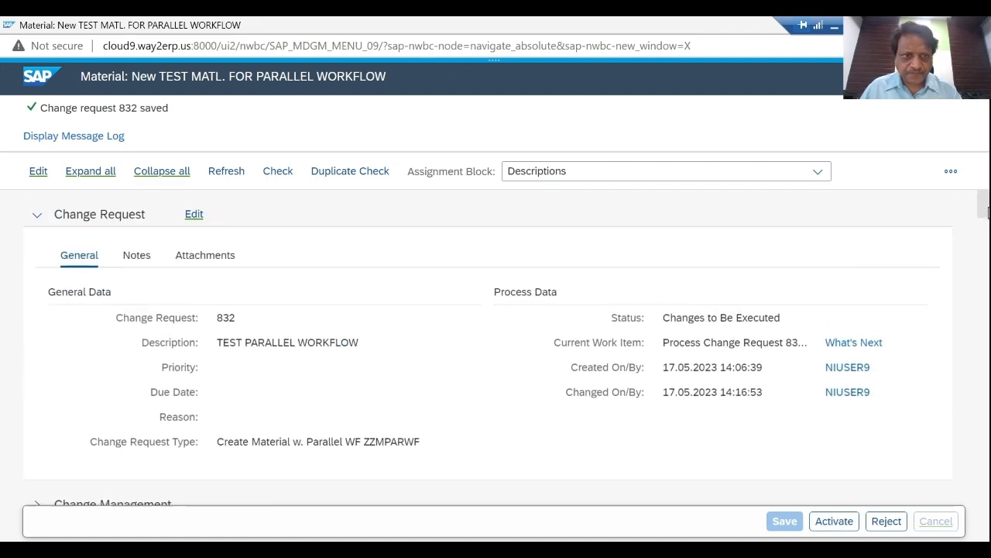
pyautogui.click(840, 523)
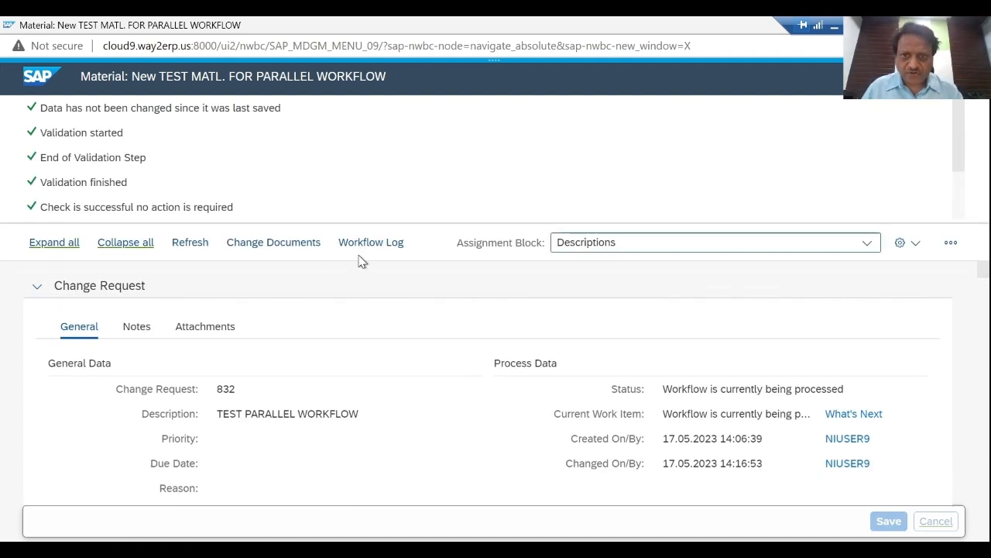
pyautogui.click(190, 242)
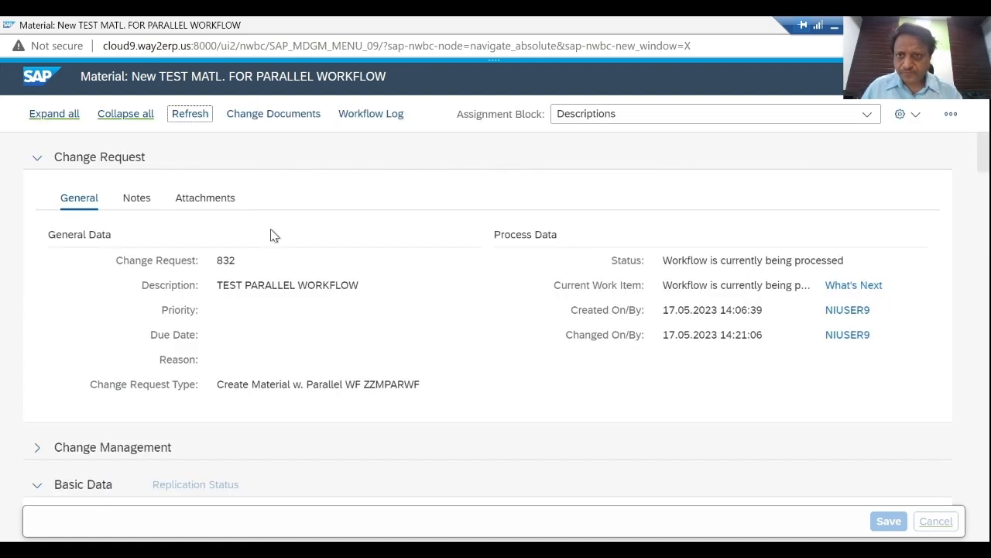
pyautogui.click(188, 120)
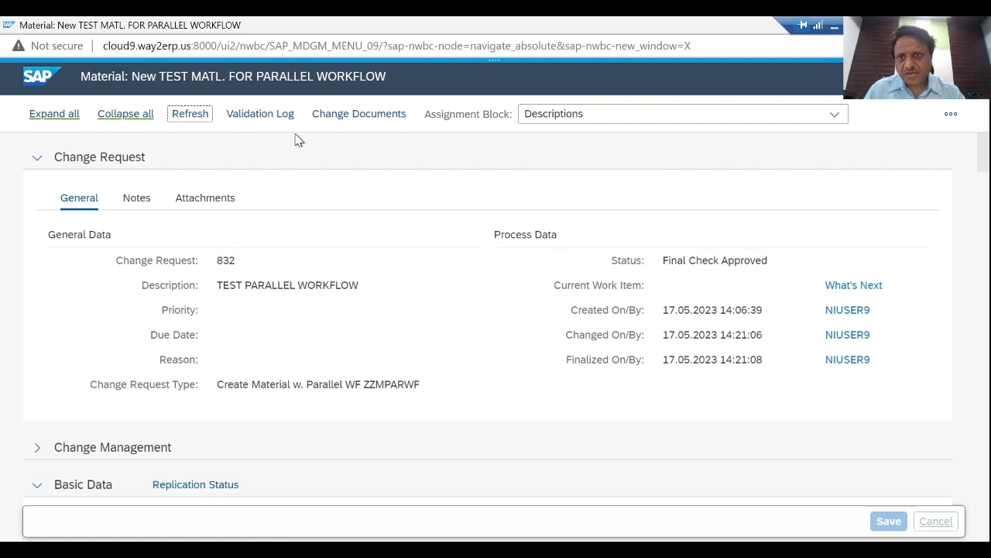
# - Open the technical workflow log for change request 832 and show its list with technical details
pyautogui.click(951, 116)
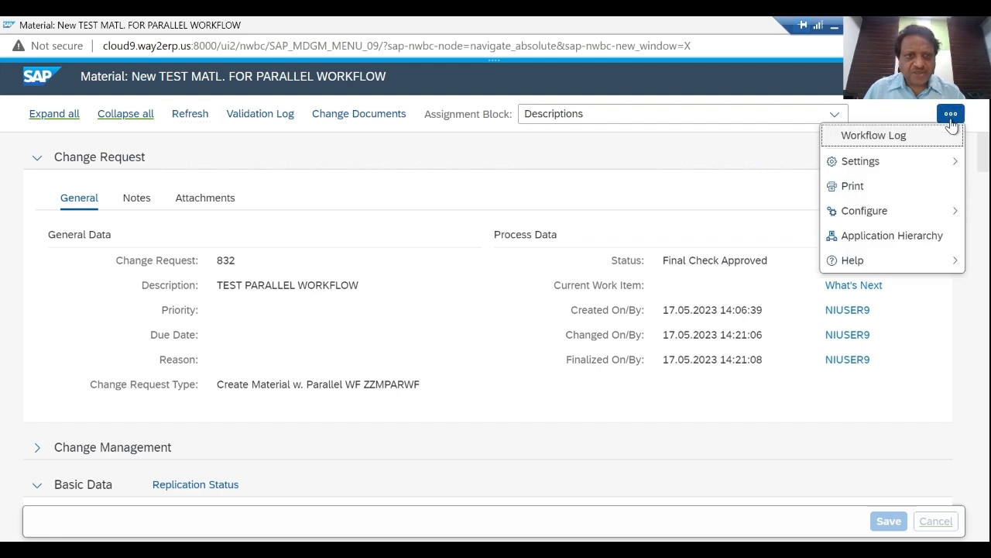
pyautogui.click(874, 138)
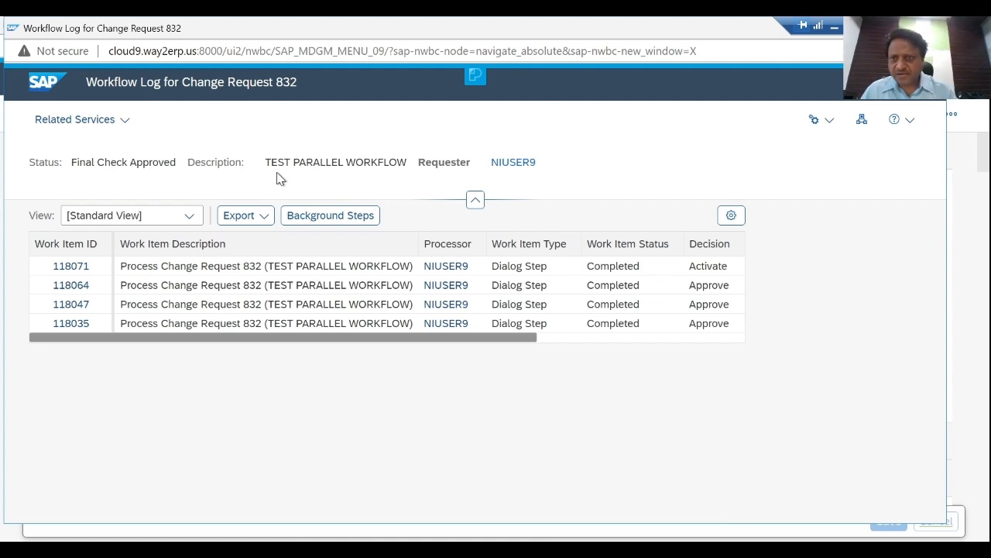
pyautogui.click(122, 122)
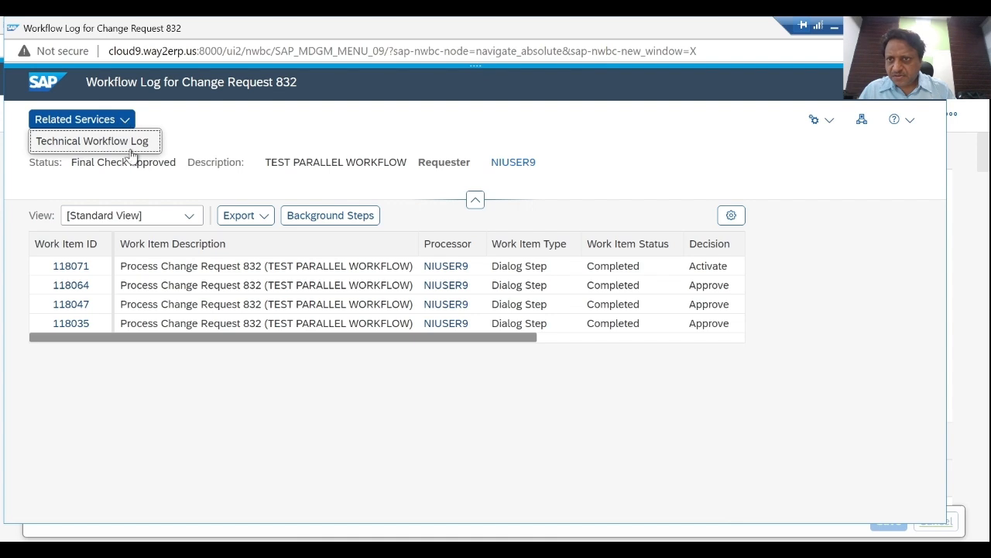
pyautogui.click(124, 141)
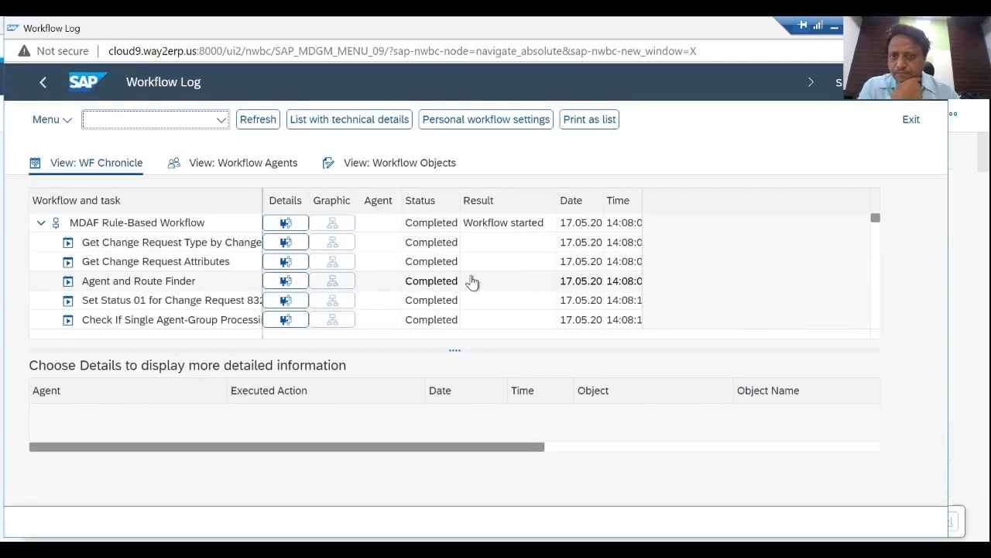
pyautogui.click(320, 121)
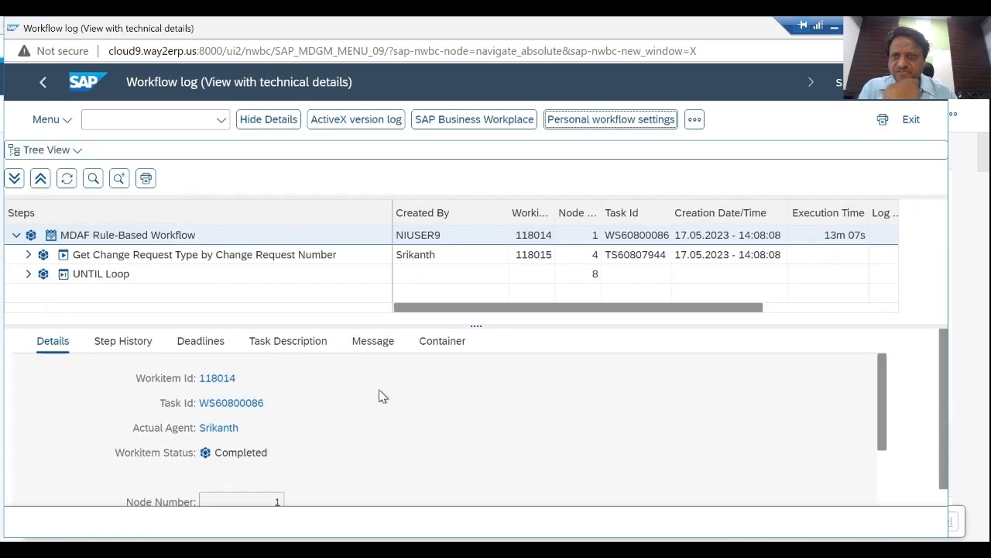
# - Expand the UNTIL Loop in the workflow log, examine the steps under Loop 3, and collapse Loop 3 again
pyautogui.click(28, 273)
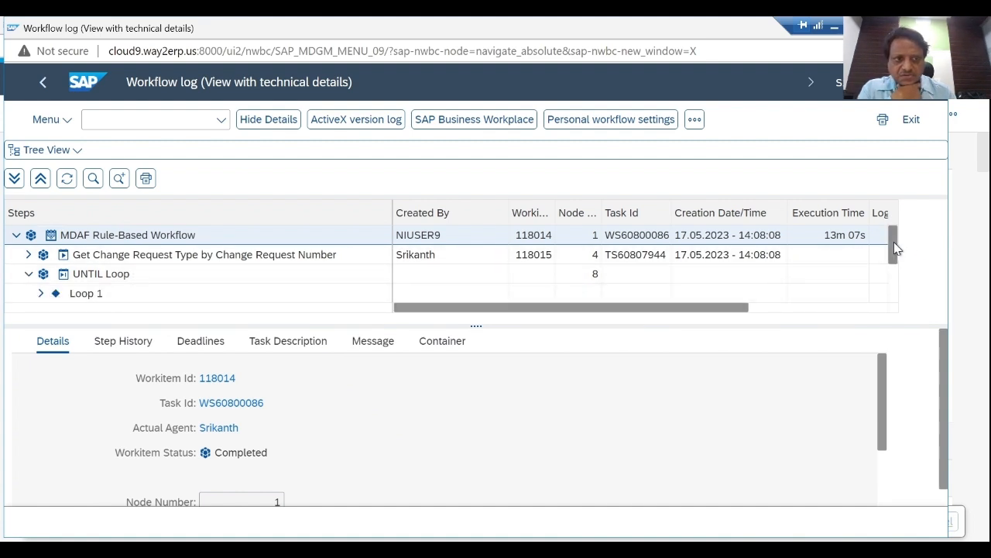
pyautogui.moveTo(895, 248); pyautogui.dragTo(896, 320)
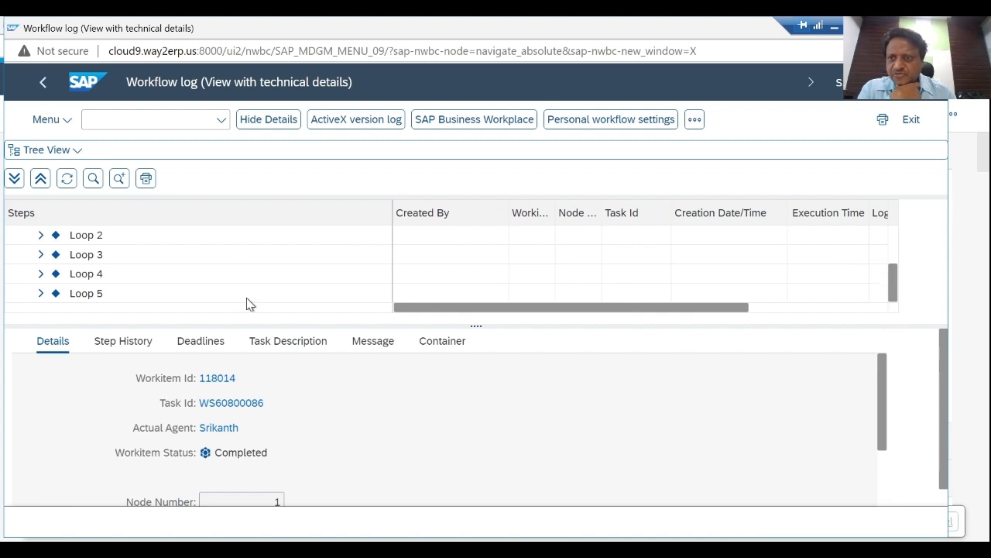
pyautogui.click(40, 256)
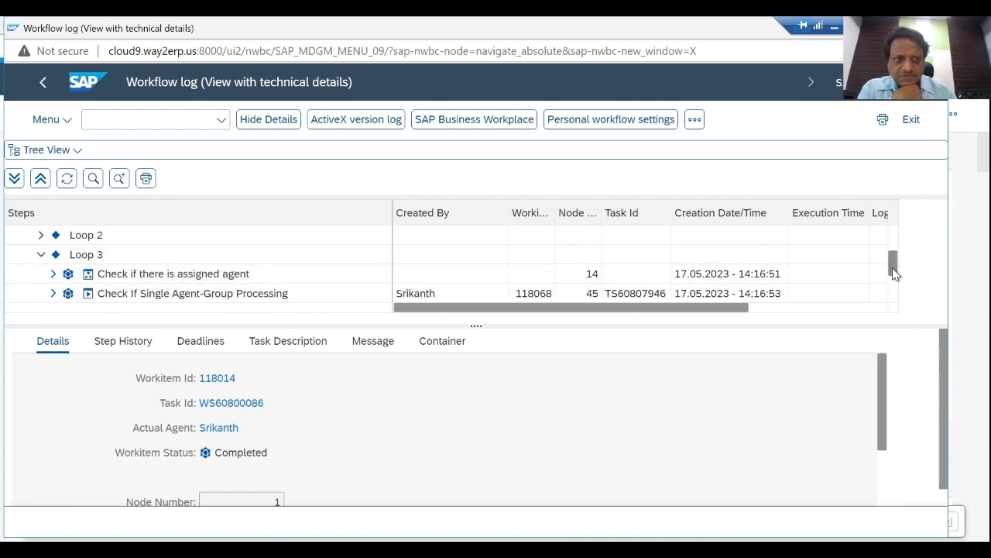
pyautogui.moveTo(893, 272); pyautogui.dragTo(894, 287)
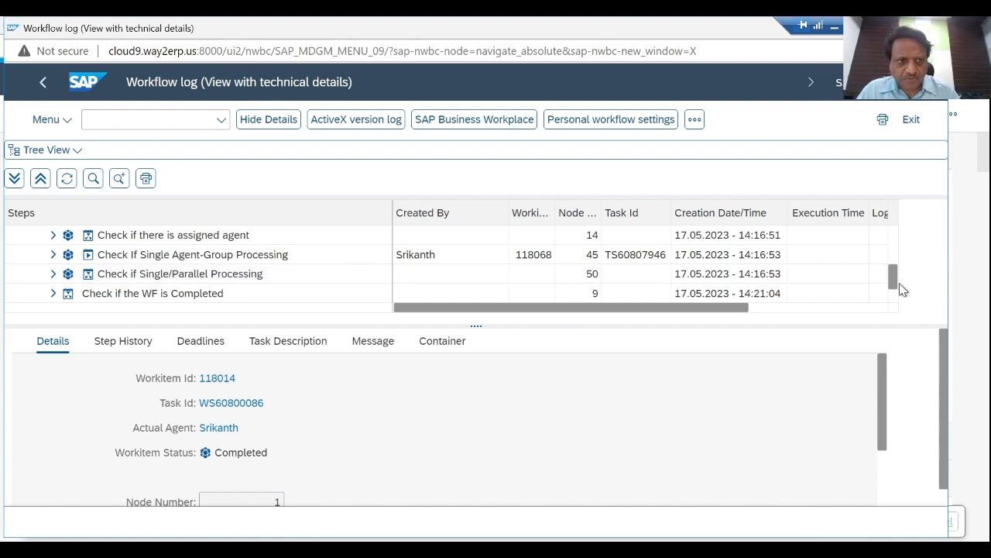
pyautogui.moveTo(893, 280); pyautogui.dragTo(891, 263)
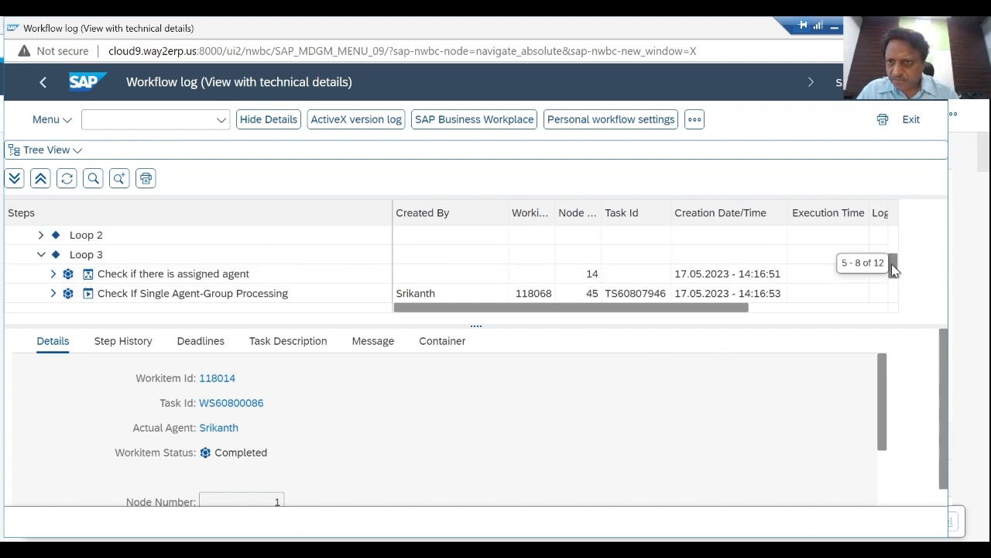
pyautogui.click(40, 256)
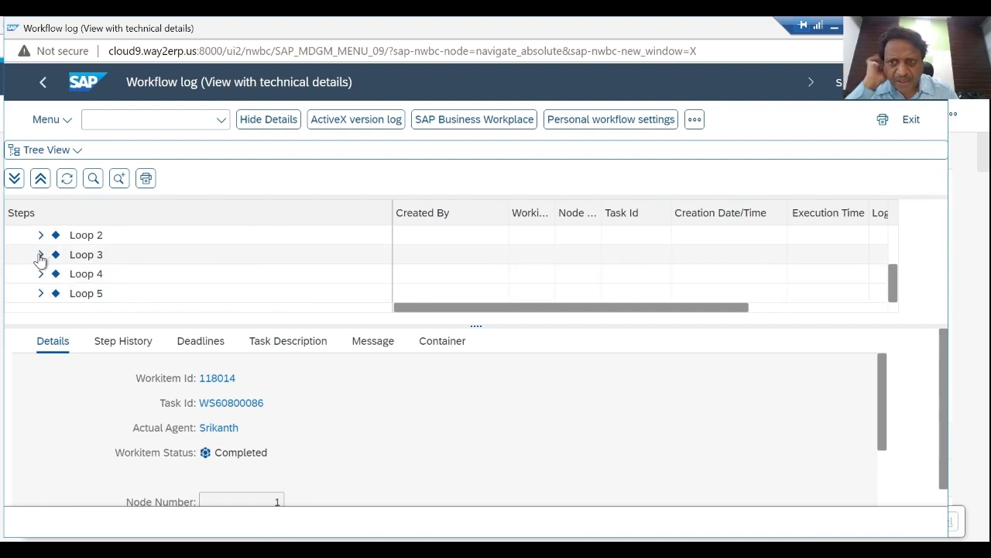
# - Open the container of Agent and Route Finder under Loop 5's assigned agent check and enlarge the details area
pyautogui.click(40, 294)
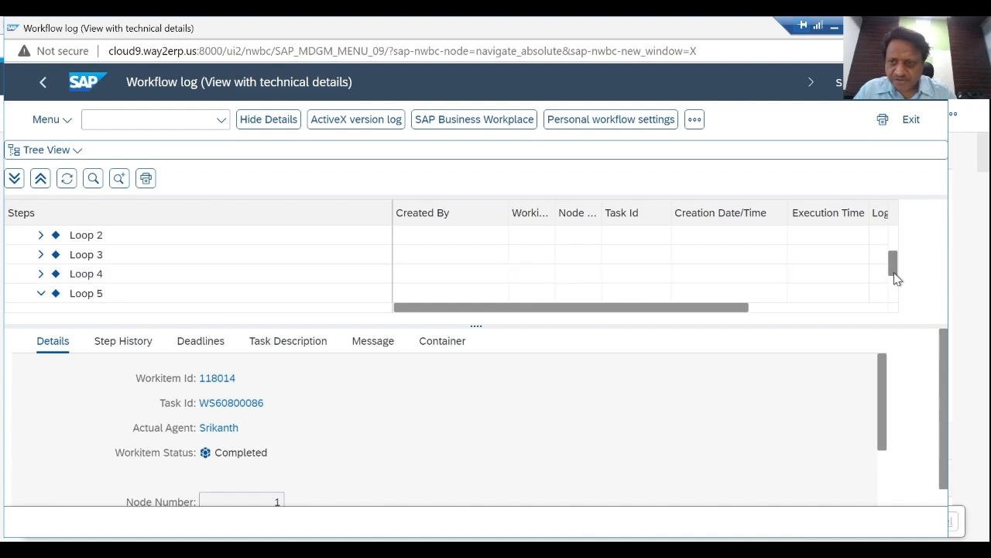
pyautogui.moveTo(894, 279); pyautogui.dragTo(894, 299)
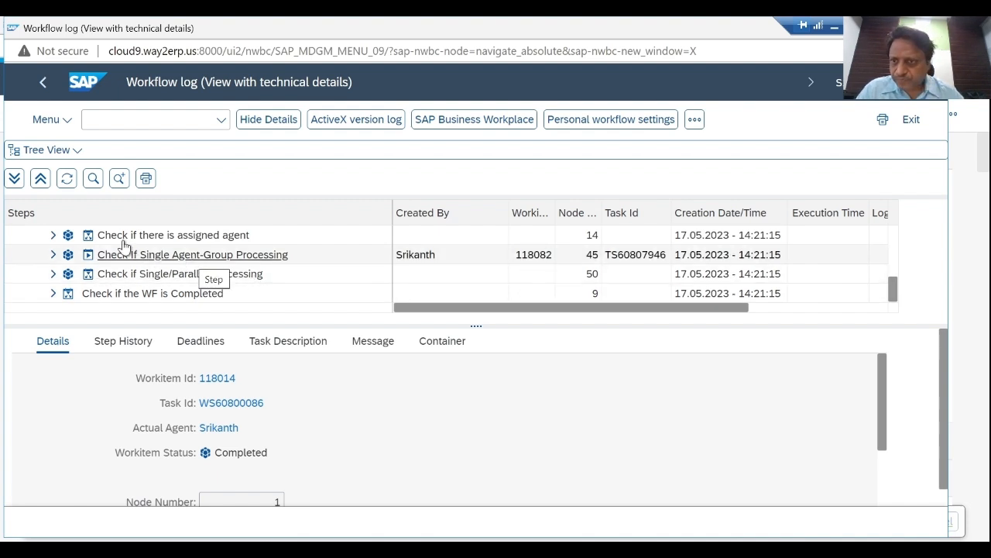
pyautogui.click(54, 236)
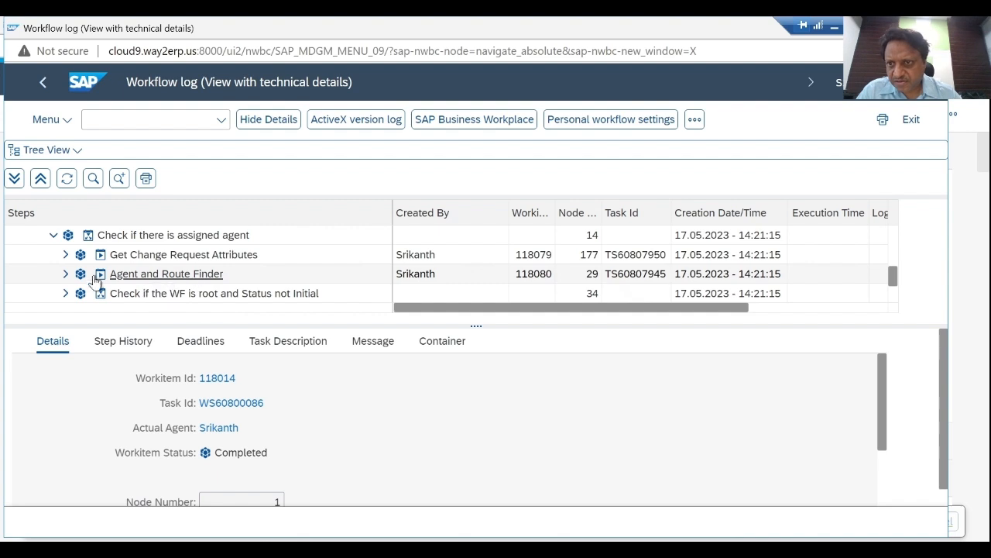
pyautogui.click(66, 275)
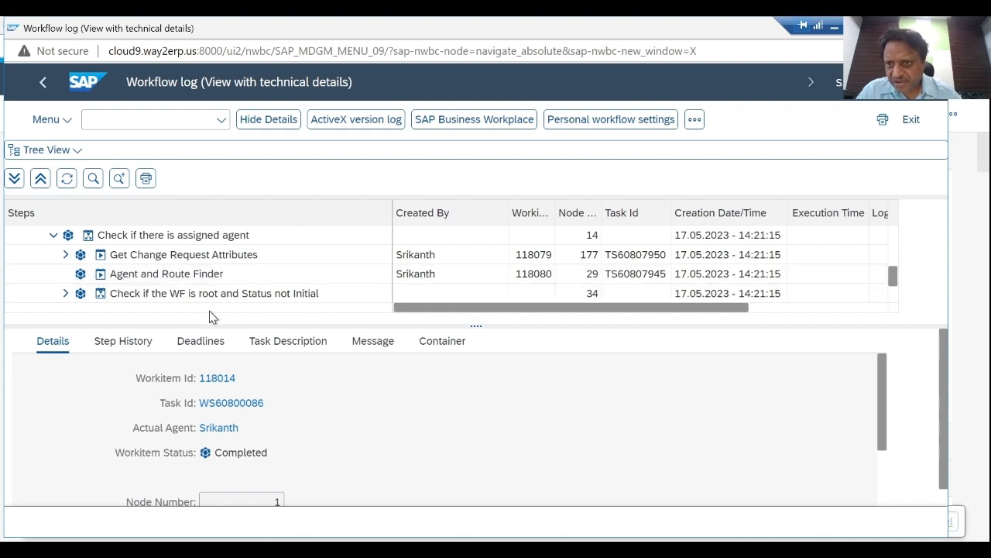
pyautogui.click(174, 275)
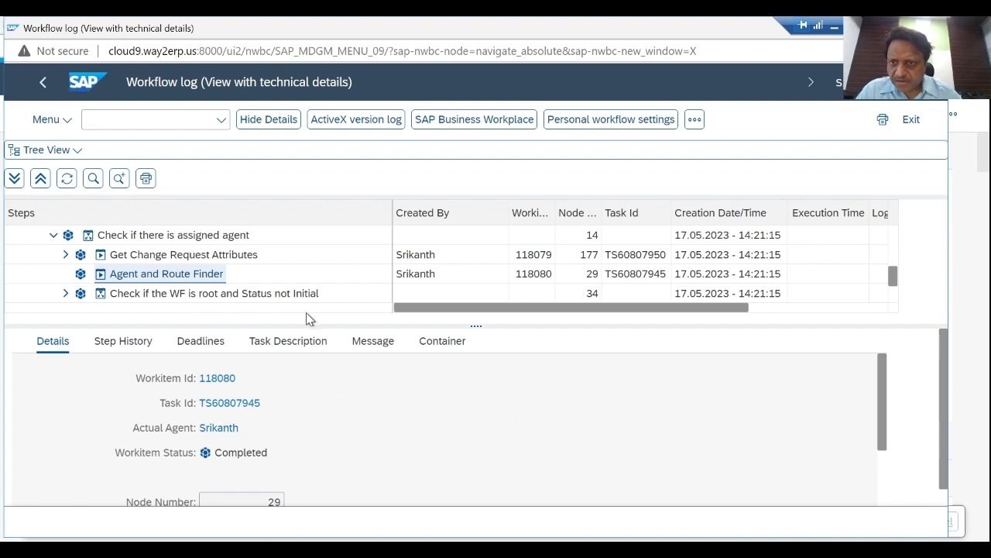
pyautogui.click(452, 344)
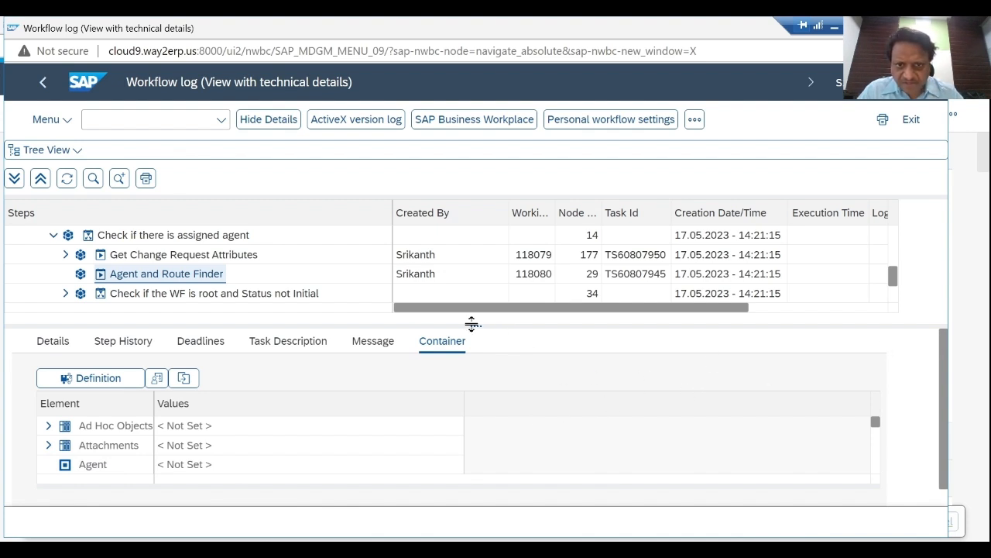
pyautogui.moveTo(471, 323); pyautogui.dragTo(464, 245)
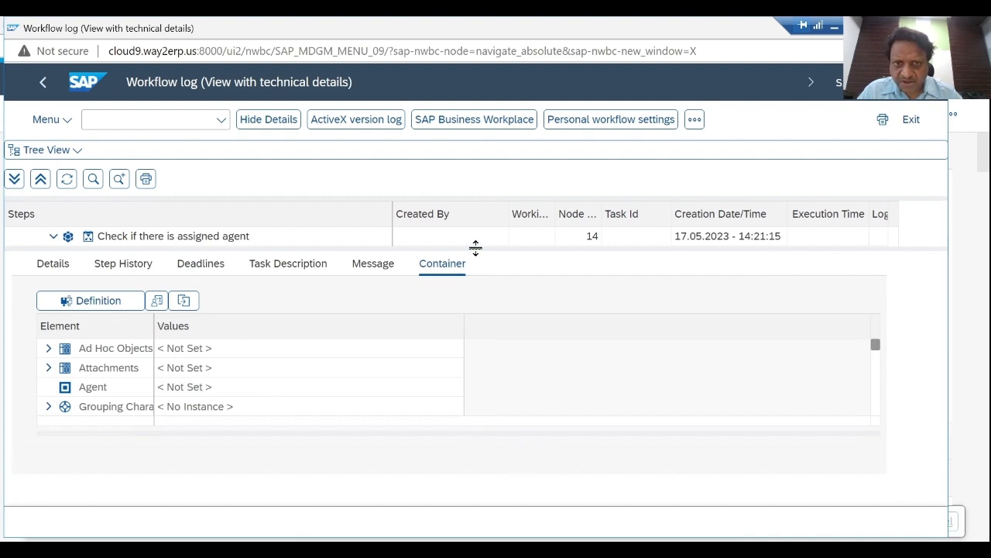
# - Examine the Agent and Route Finder container's elements, including the change request number, agents, action, step, status and creator
pyautogui.scroll(-2, 880, 415)
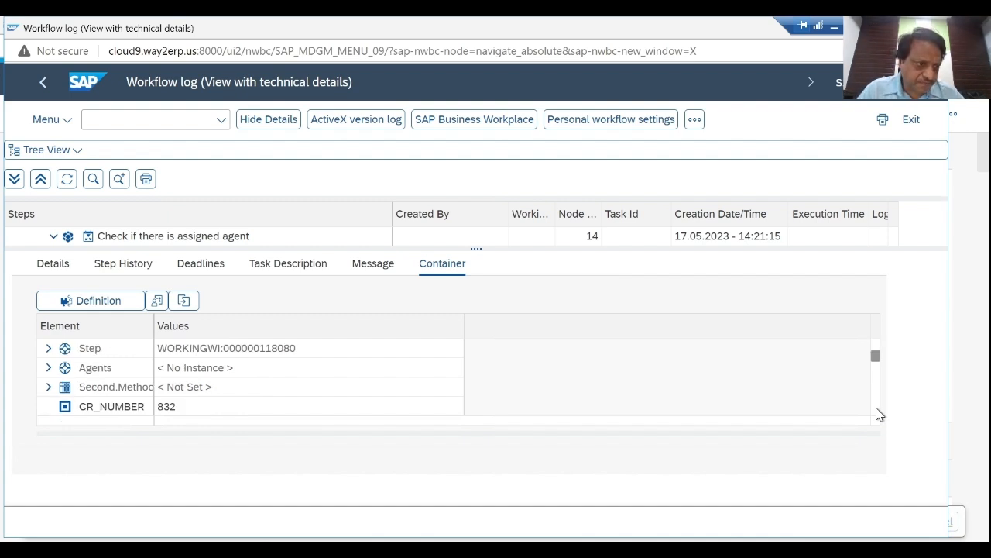
pyautogui.scroll(-2, 879, 414)
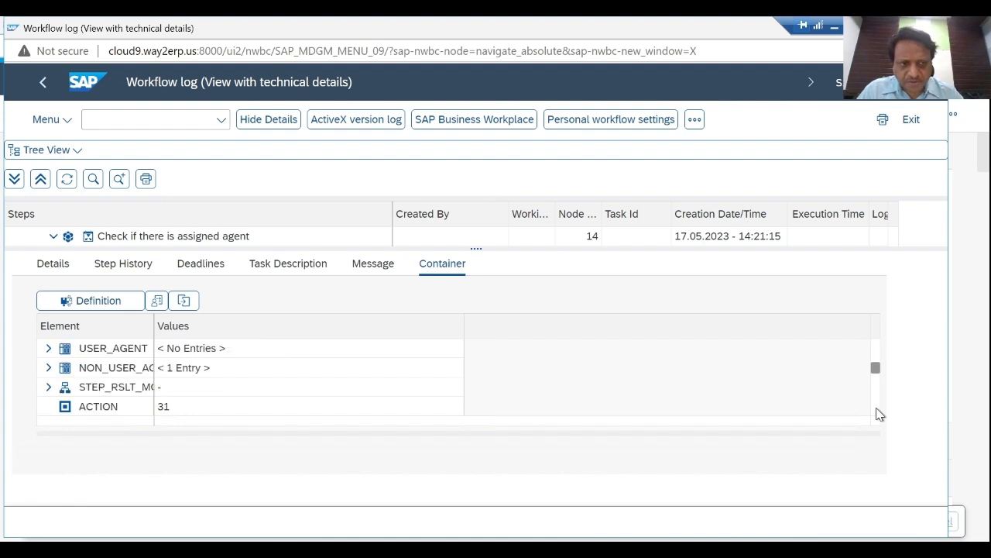
pyautogui.scroll(-2, 880, 414)
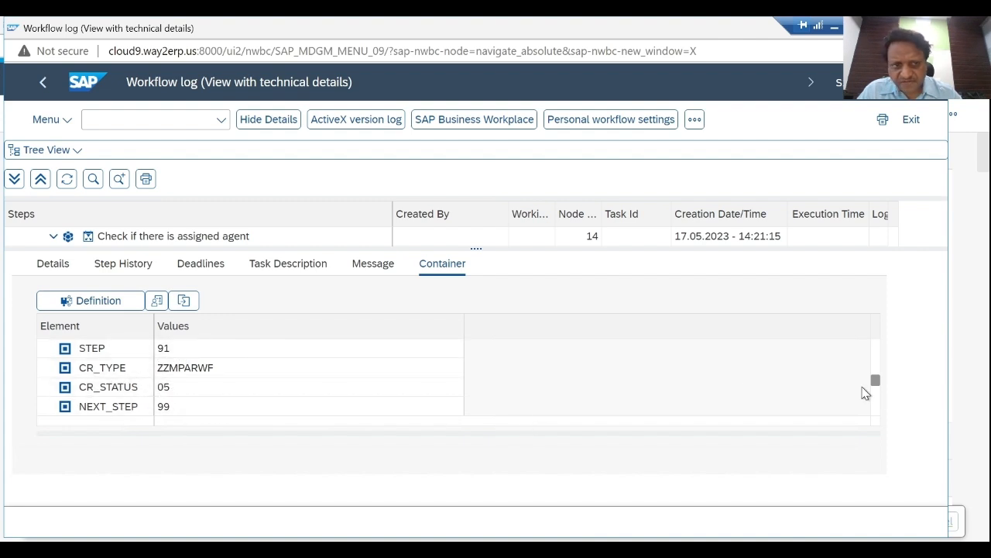
pyautogui.scroll(-2, 875, 413)
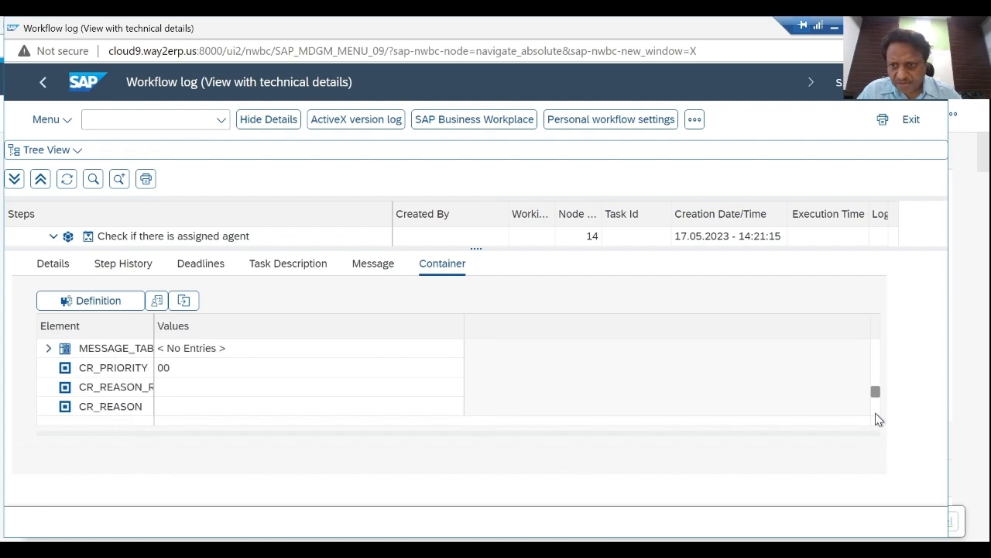
pyautogui.scroll(-2, 875, 419)
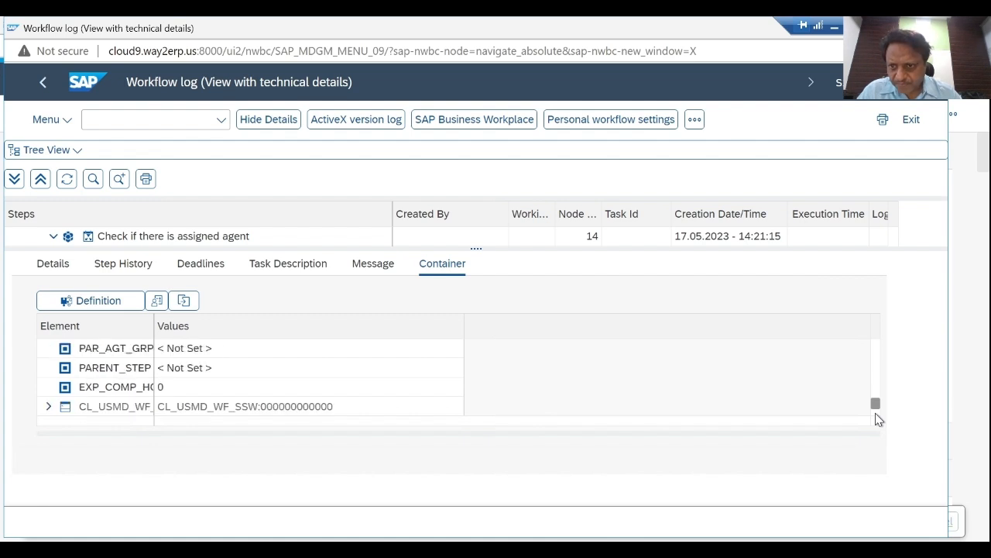
pyautogui.scroll(-2, 878, 418)
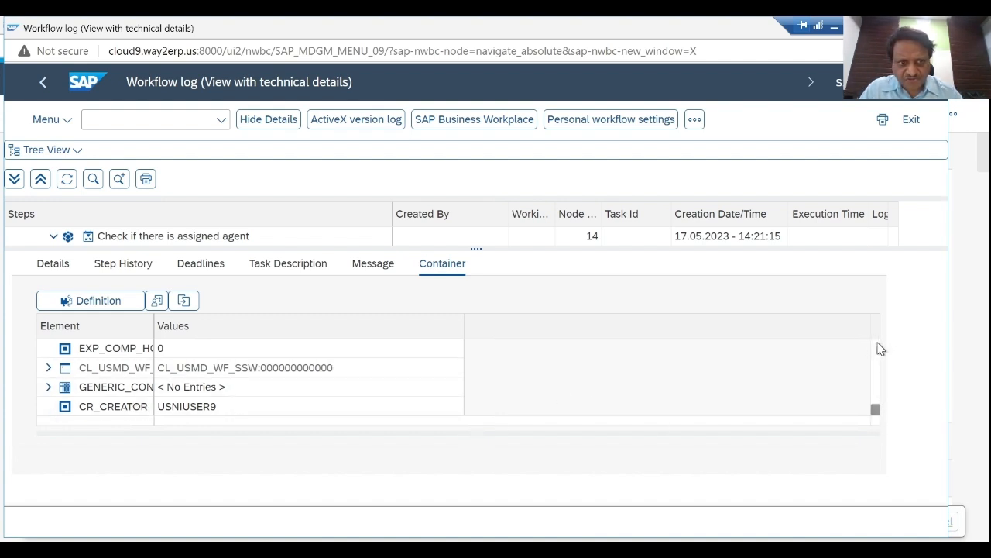
pyautogui.scroll(3, 880, 349)
pyautogui.scroll(5, 880, 349)
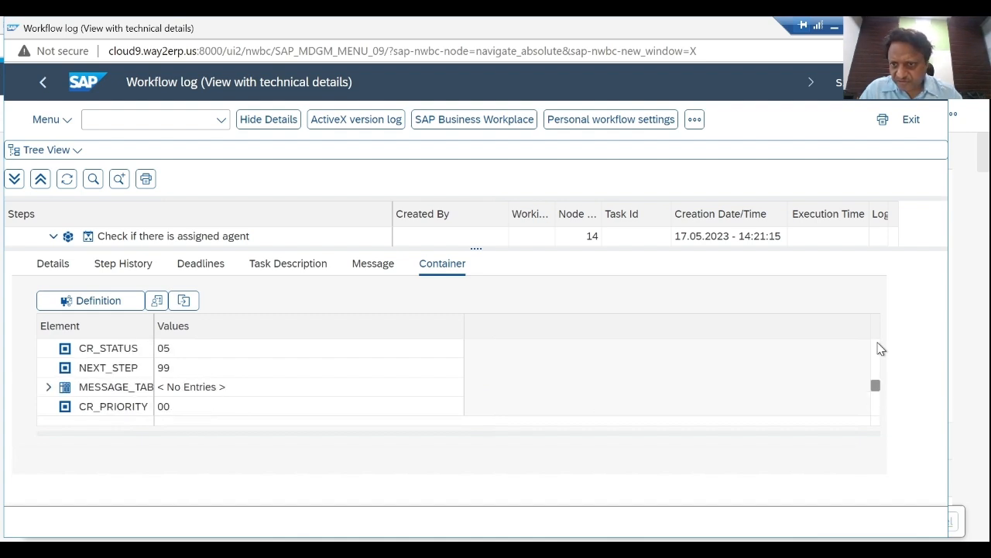
pyautogui.scroll(5, 880, 348)
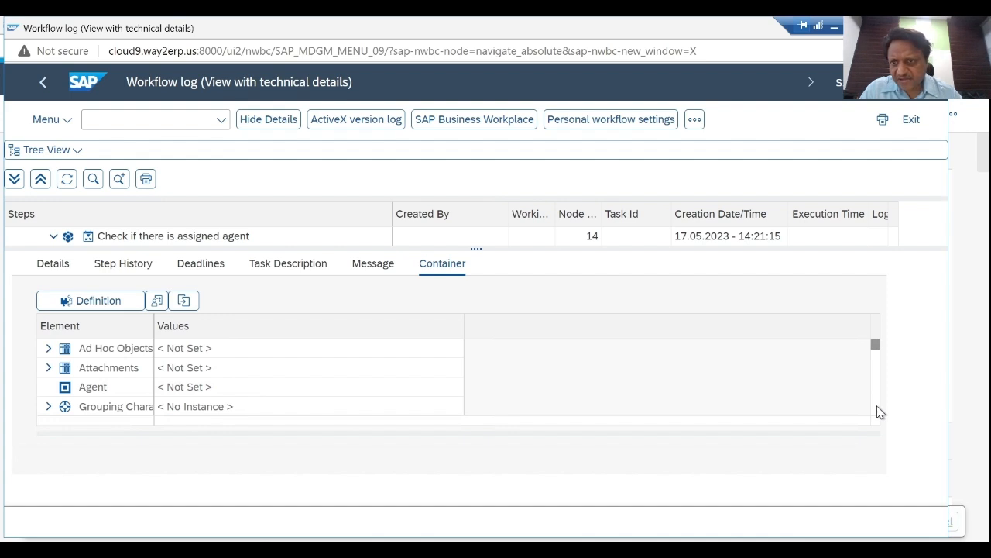
pyautogui.scroll(-2, 881, 412)
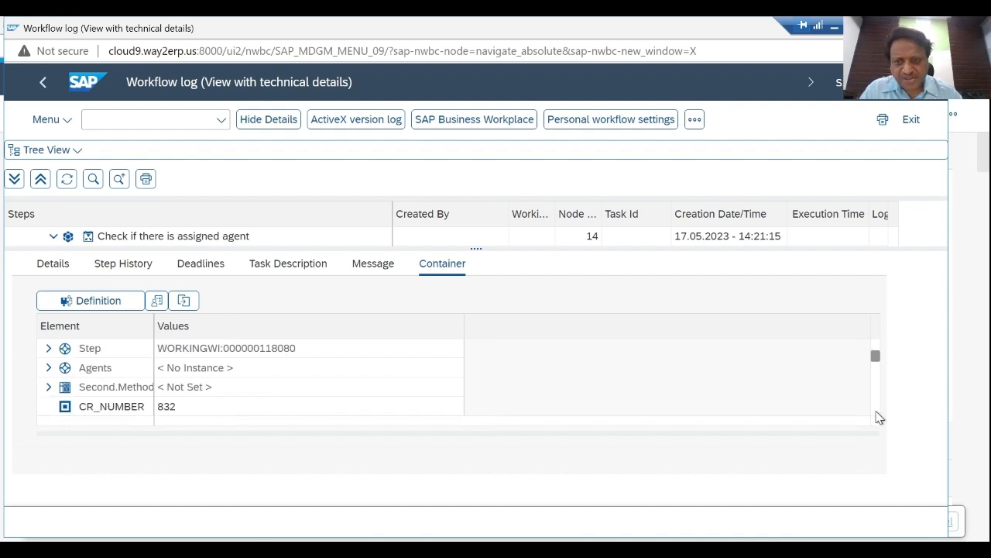
pyautogui.scroll(-2, 880, 417)
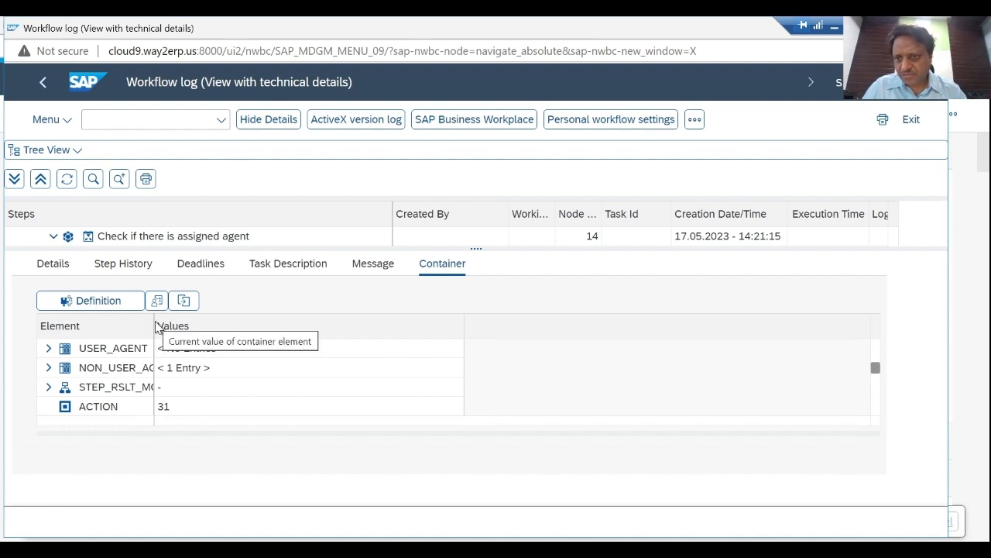
# - Widen the container's Element column to show full names and review the change request number, step, type, status and next step
pyautogui.moveTo(151, 321); pyautogui.dragTo(241, 325)
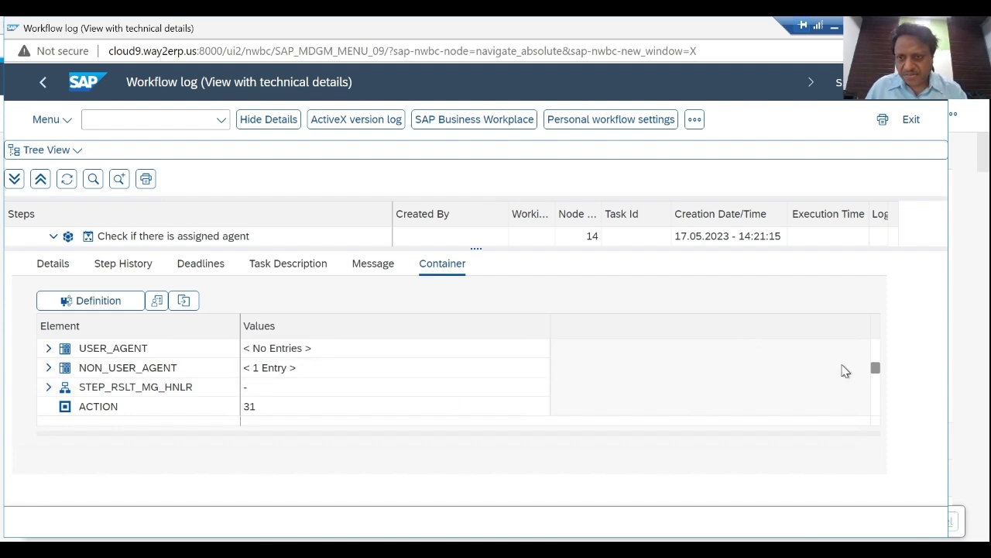
pyautogui.click(875, 348)
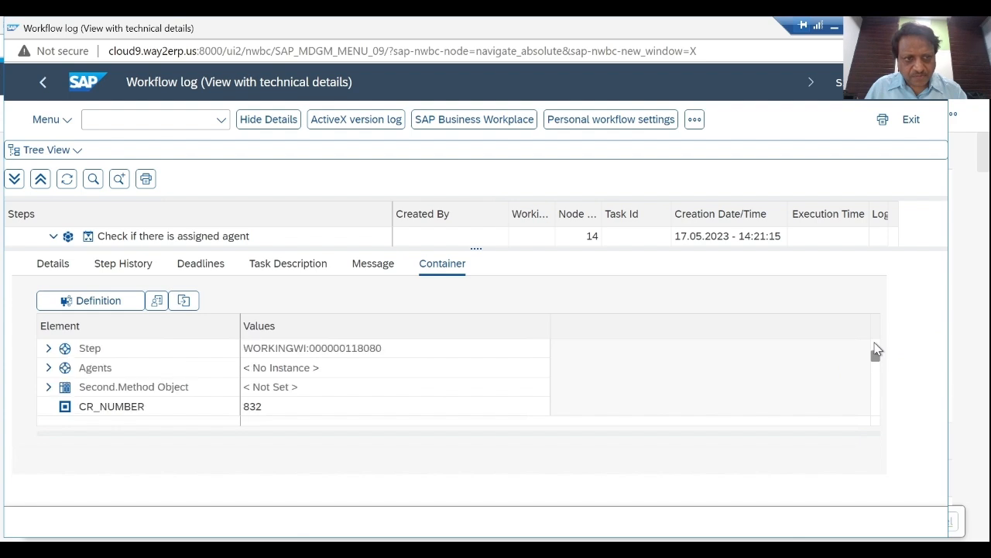
pyautogui.click(875, 349)
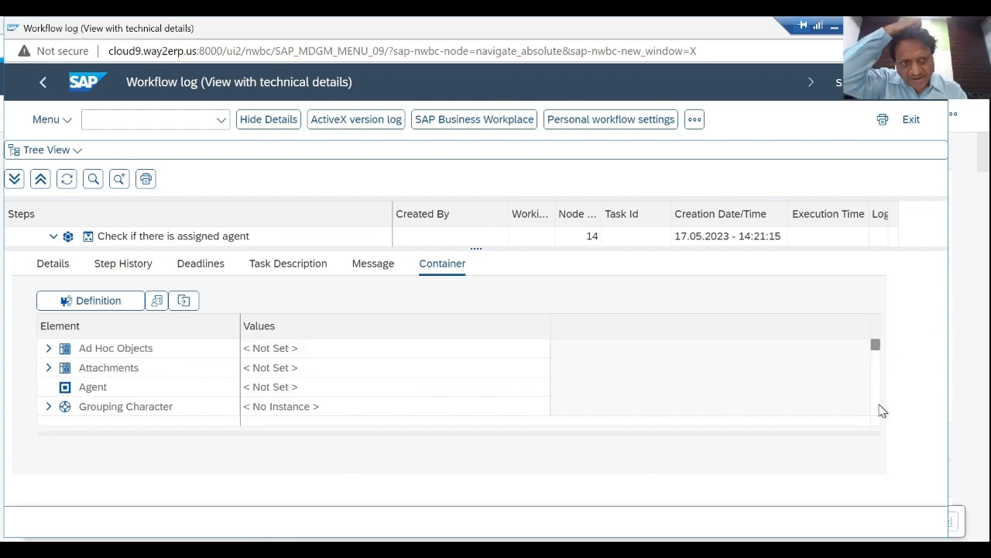
pyautogui.scroll(-2, 878, 416)
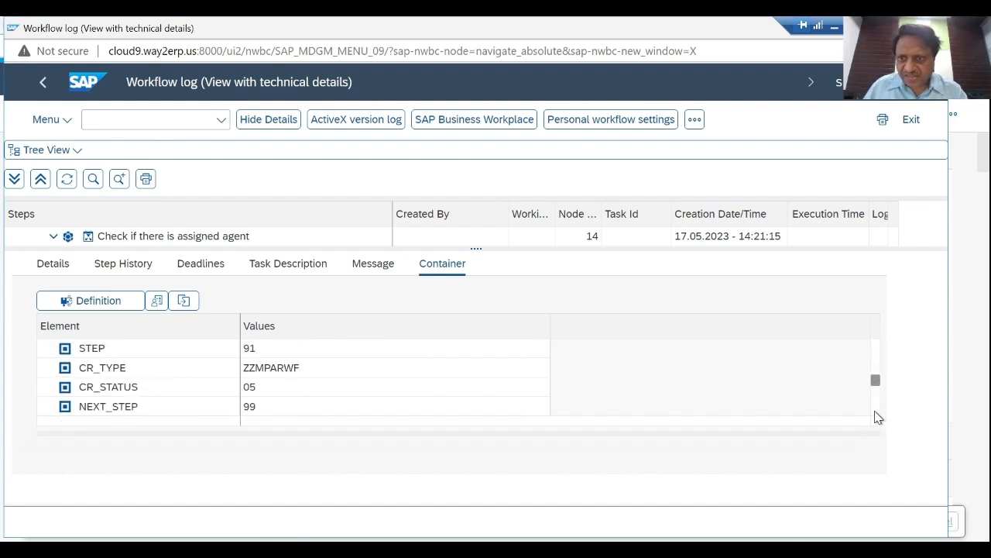
pyautogui.scroll(-2, 878, 416)
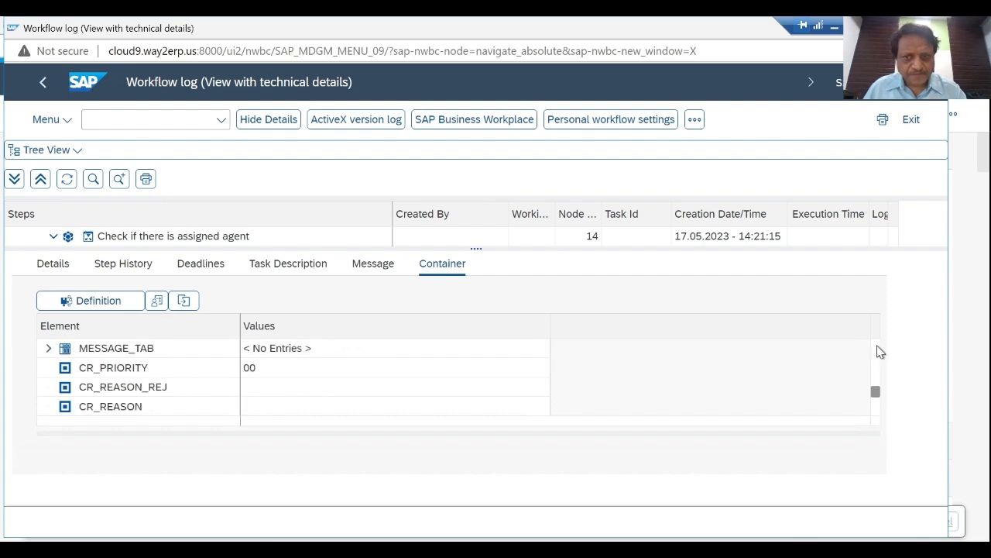
pyautogui.scroll(4, 878, 352)
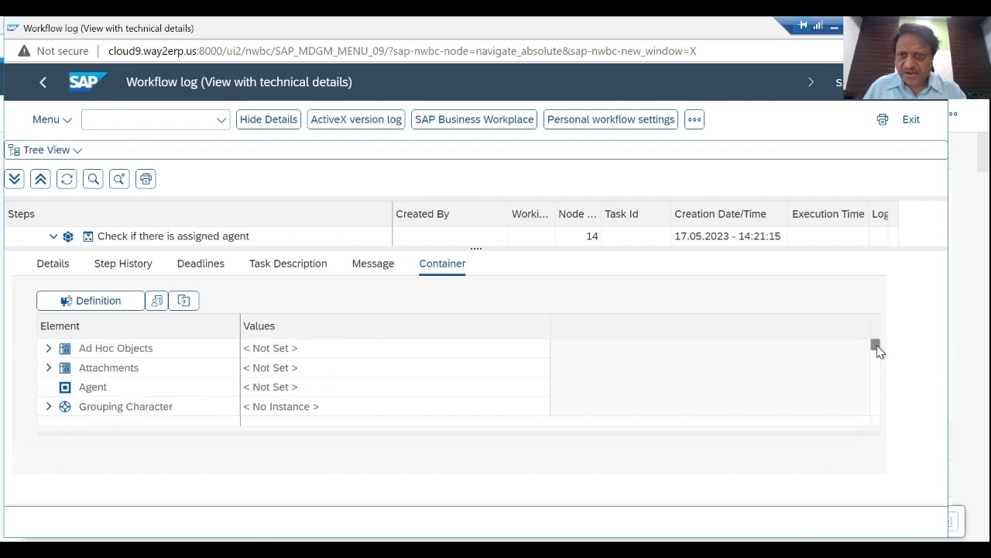
pyautogui.scroll(-4, 879, 417)
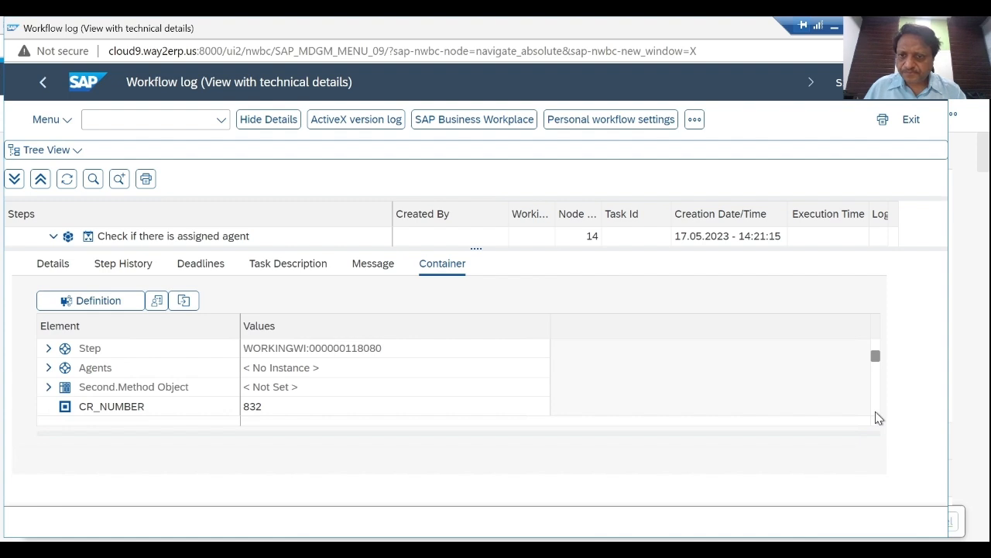
pyautogui.scroll(-3, 877, 416)
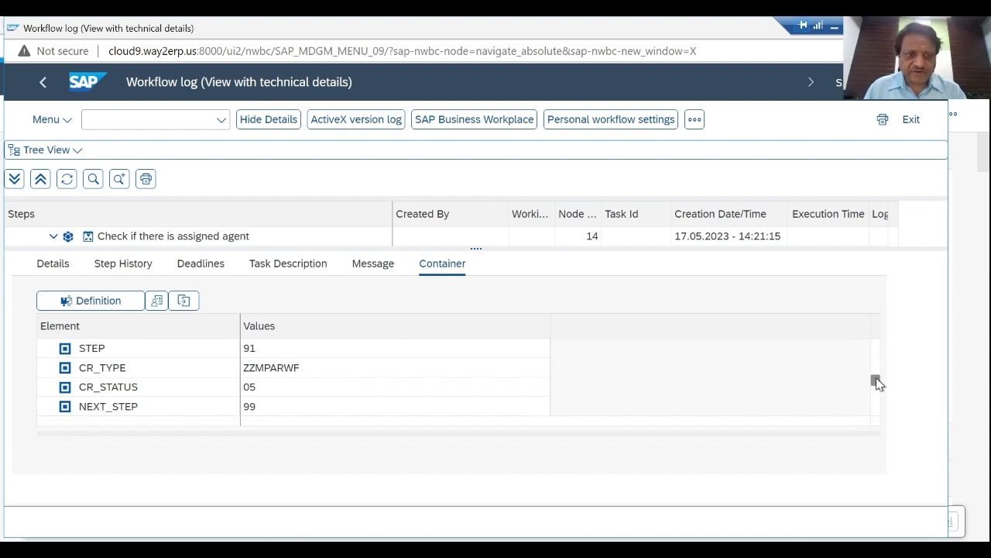
pyautogui.moveTo(876, 377); pyautogui.dragTo(876, 336)
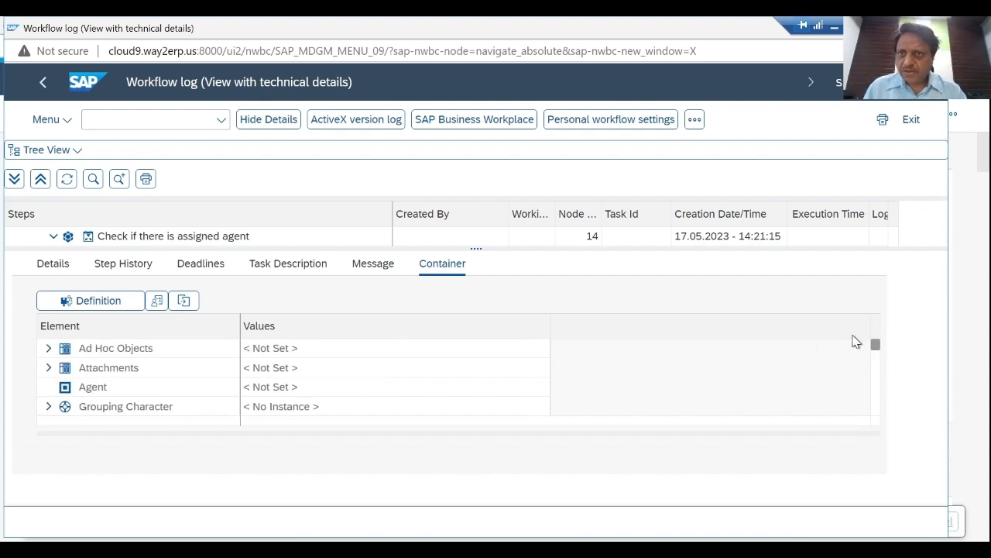